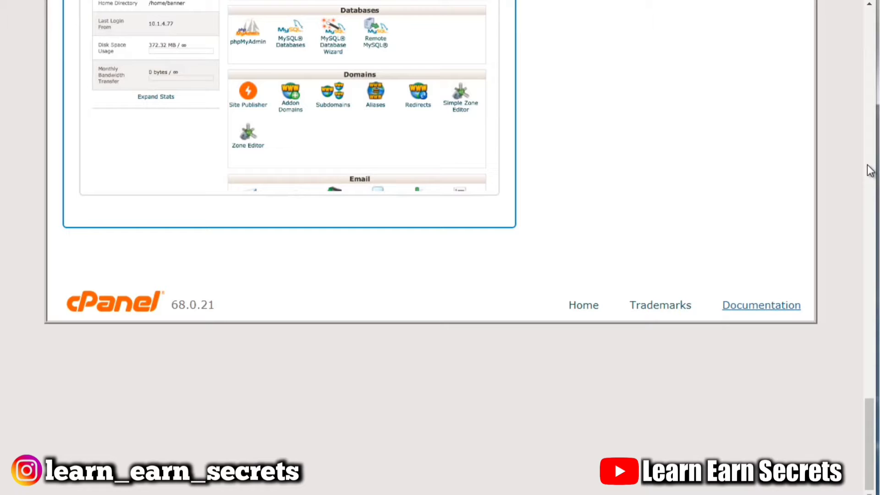
Open the Change Style page from the account menu.
left_click_drag(868, 428, 865, 378)
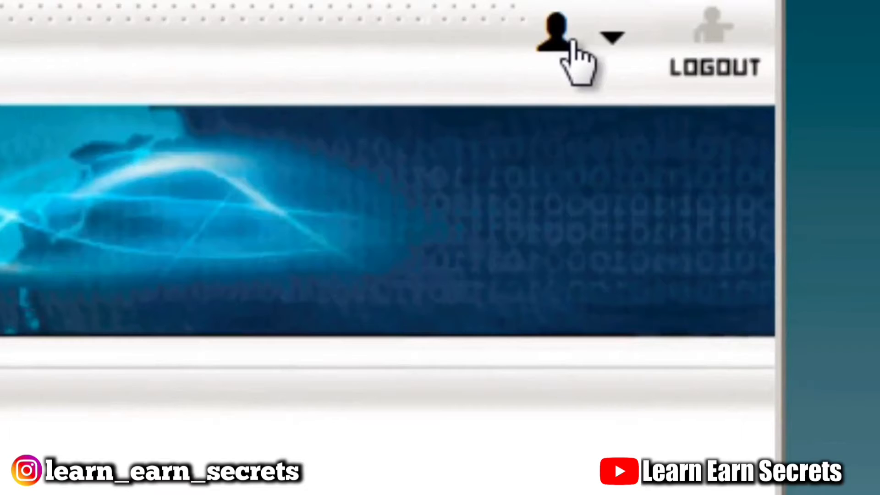
left_click(557, 47)
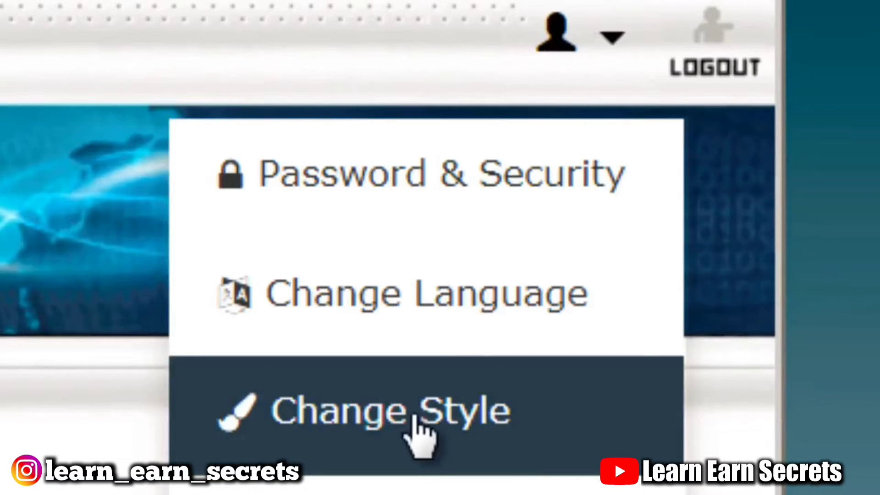
left_click(431, 440)
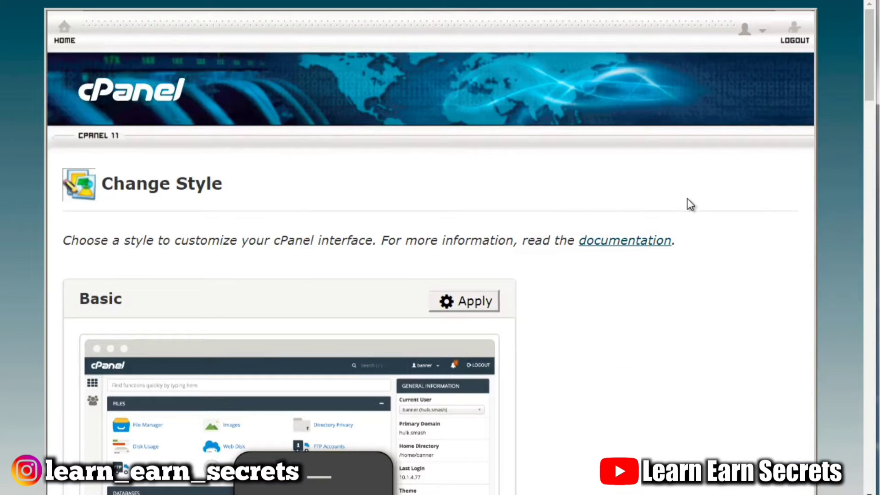
Compare the available interface styles and apply the Basic style.
key("ctrl+plus")
key("ctrl+plus")
key("ctrl+plus")
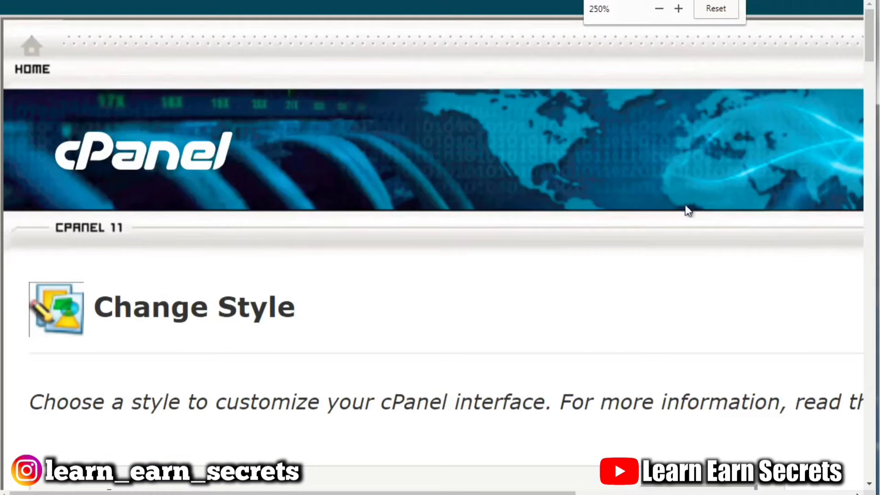
left_click_drag(867, 45, 868, 92)
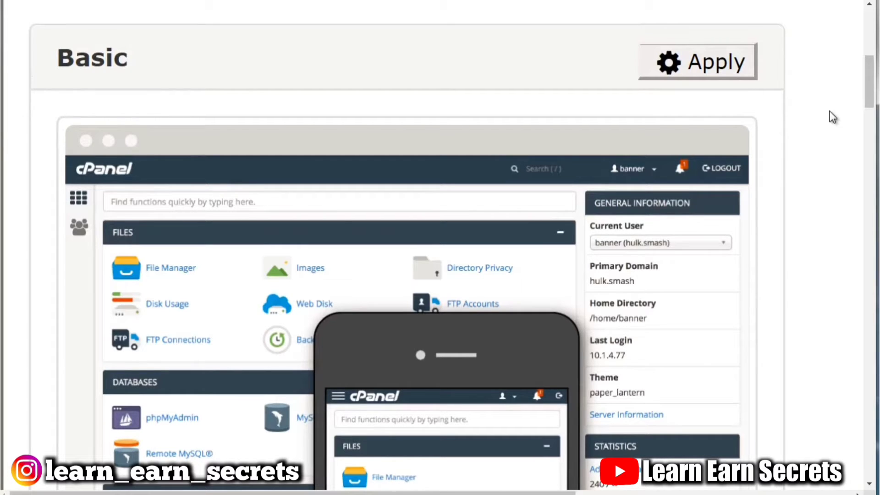
left_click_drag(869, 90, 873, 287)
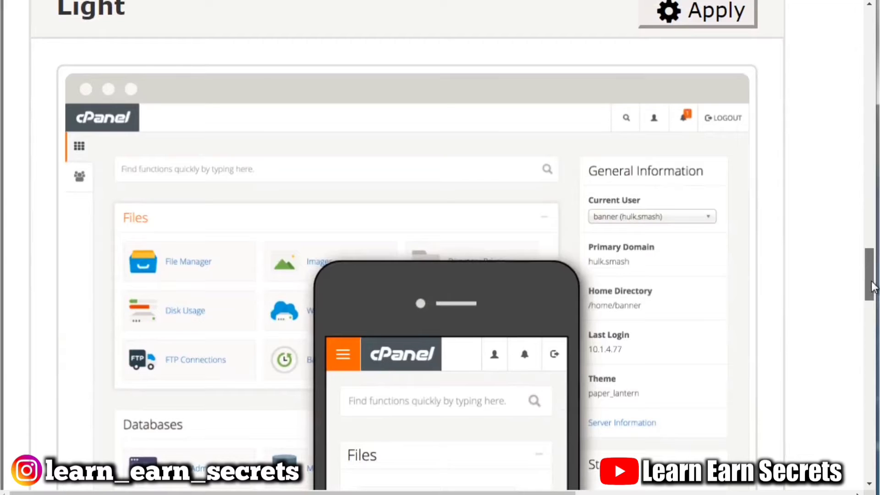
left_click_drag(872, 287, 873, 375)
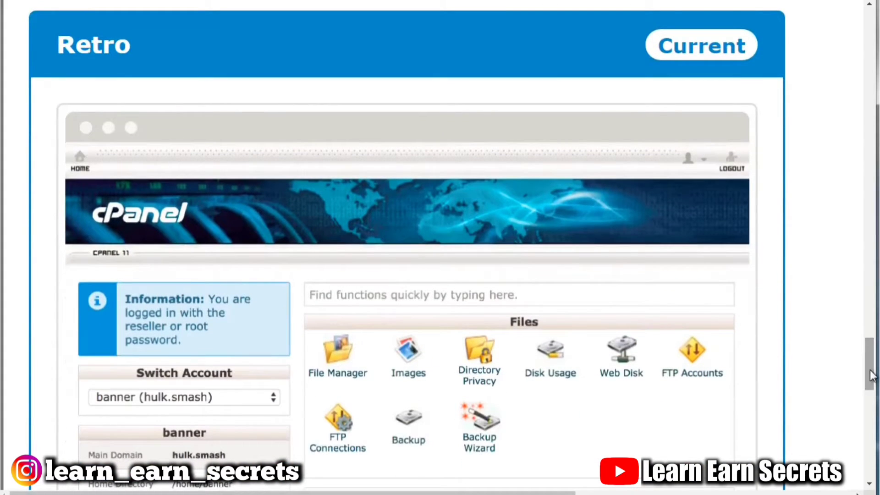
left_click_drag(872, 376, 875, 402)
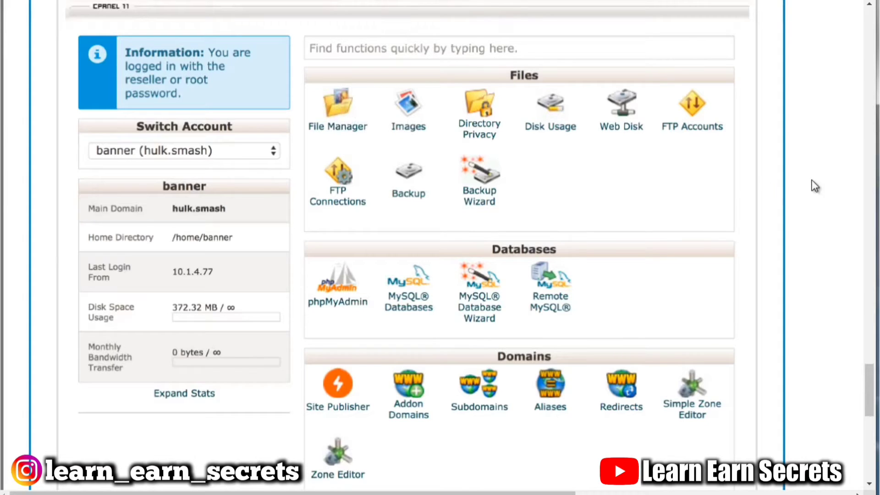
left_click_drag(873, 388, 869, 79)
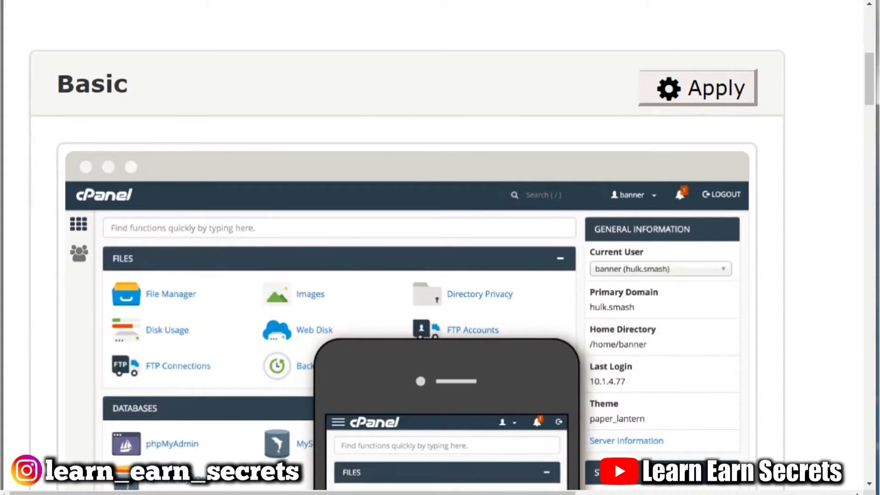
left_click(732, 100)
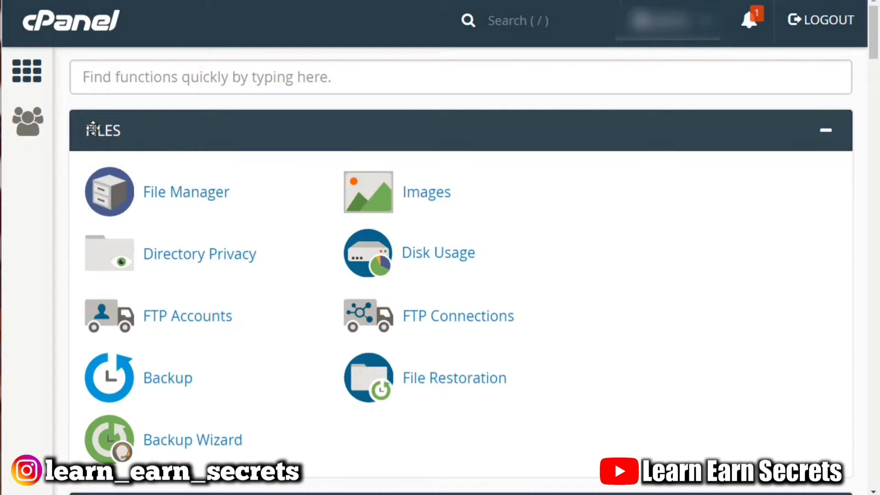
Browse the Files, Databases and Domains sections of the new home page.
left_click_drag(93, 130, 106, 161)
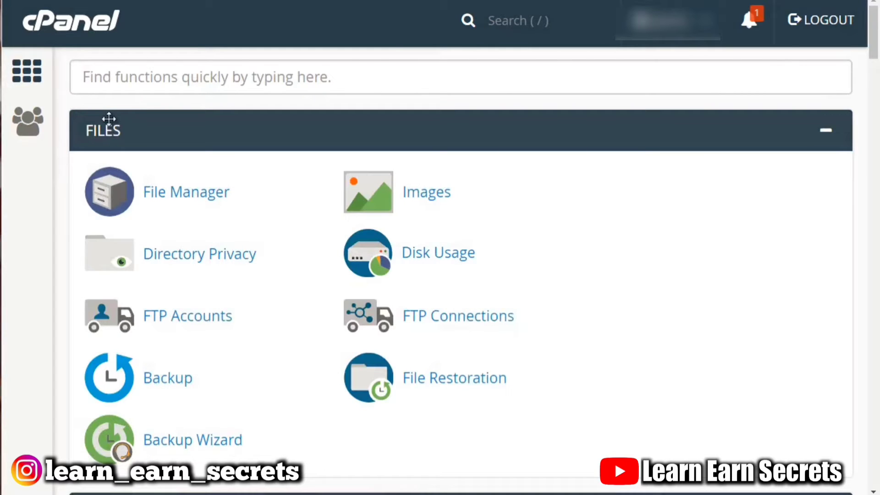
scroll(111, 158, "down", 7)
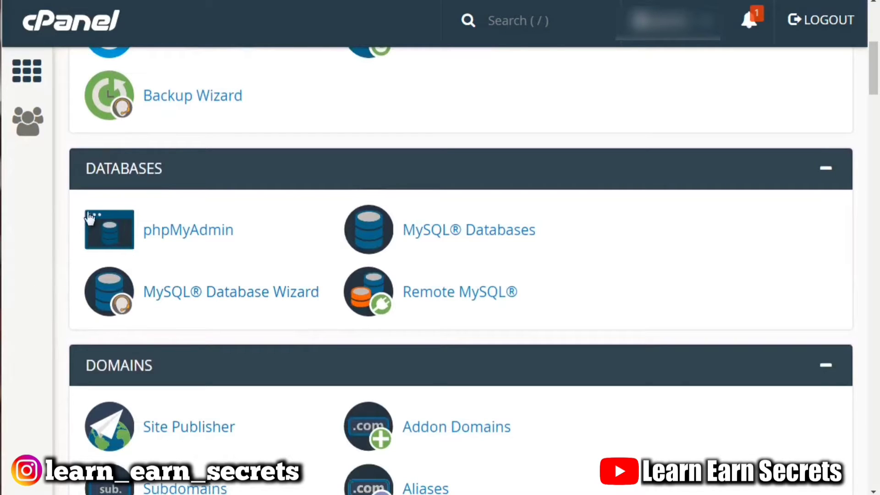
scroll(104, 169, "up", 6)
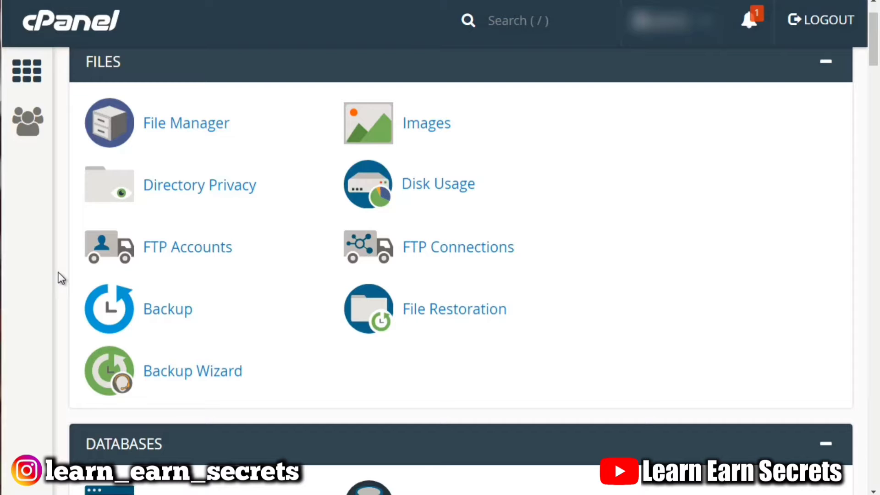
scroll(62, 278, "up", 2)
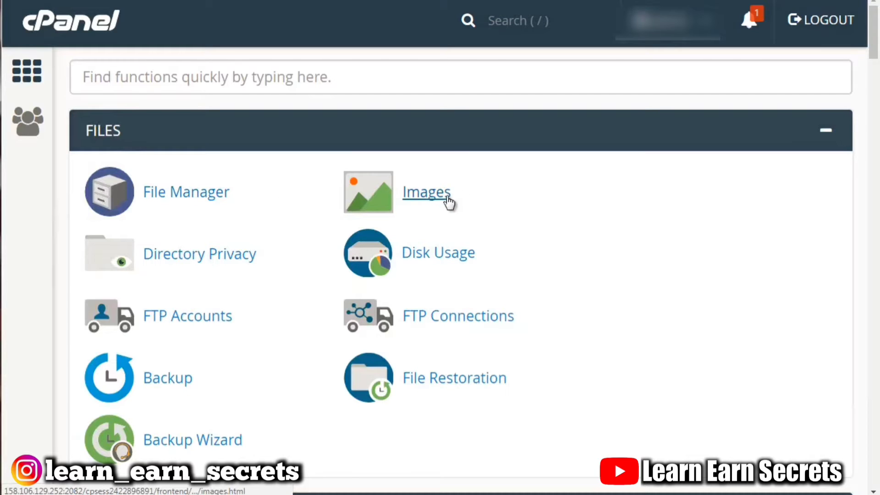
scroll(443, 207, "down", 2)
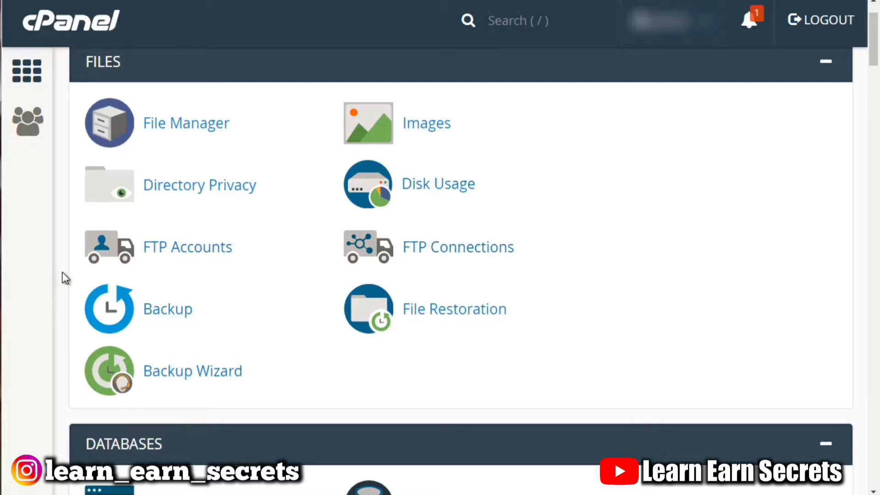
scroll(63, 276, "up", 1)
scroll(63, 276, "down", 5)
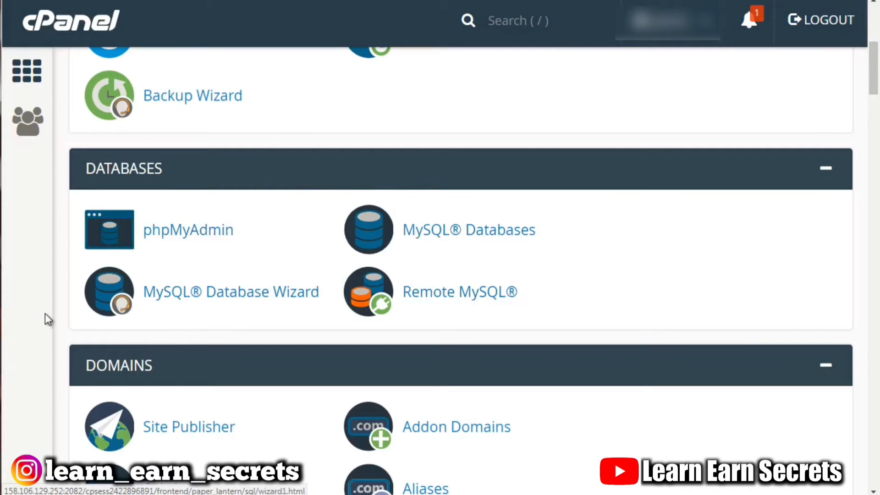
scroll(50, 311, "up", 4)
scroll(53, 310, "down", 6)
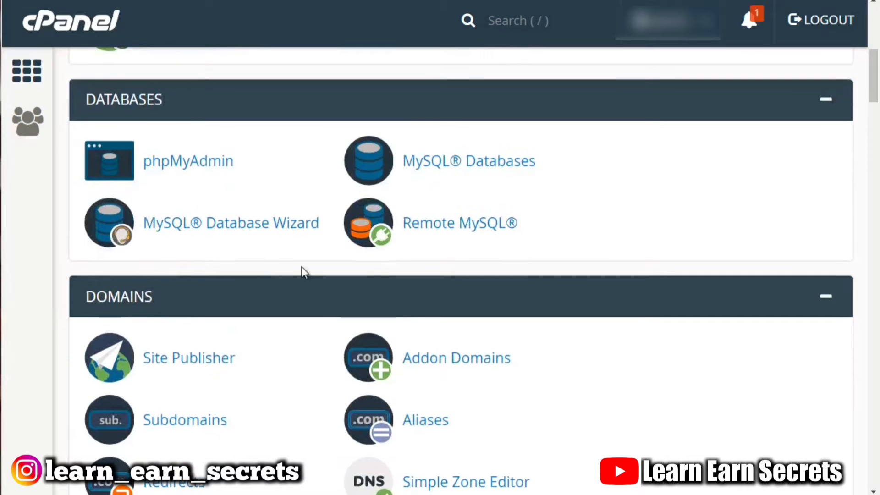
scroll(53, 315, "down", 4)
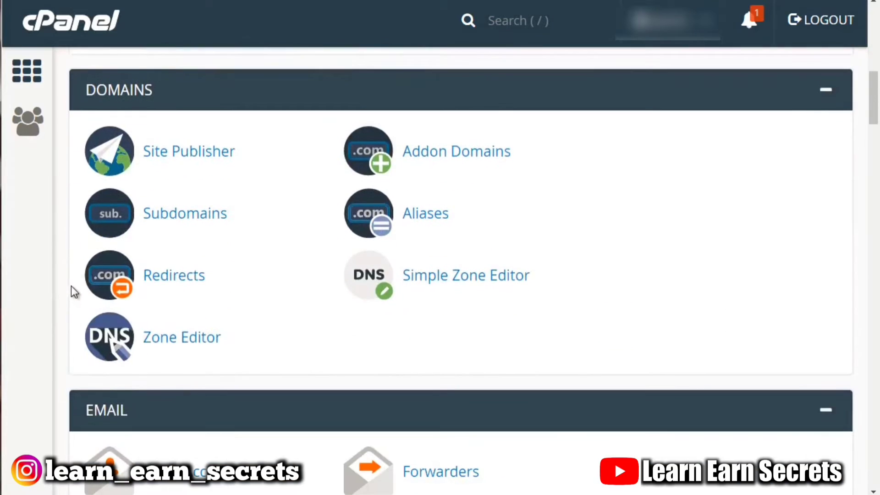
scroll(70, 285, "up", 1)
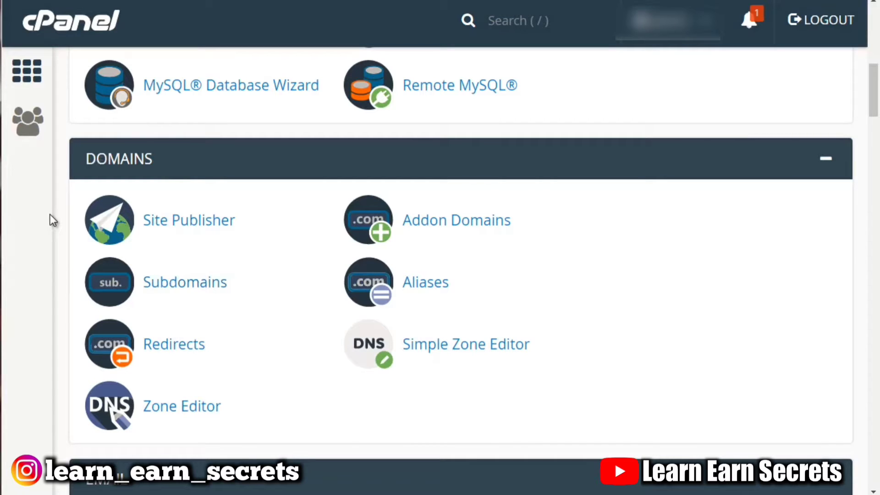
Browse the Email, Metrics and Security sections of the home page.
scroll(50, 214, "down", 5)
scroll(50, 213, "down", 1)
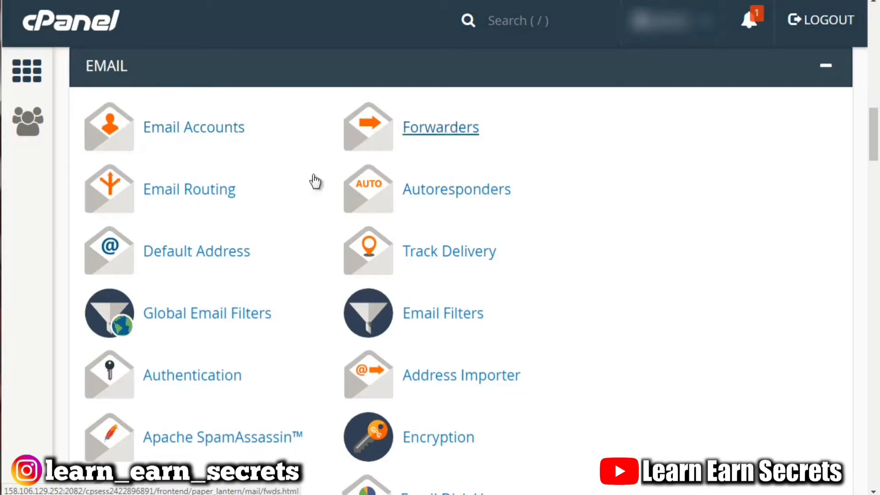
scroll(55, 240, "up", 2)
scroll(55, 241, "down", 3)
scroll(53, 236, "down", 1)
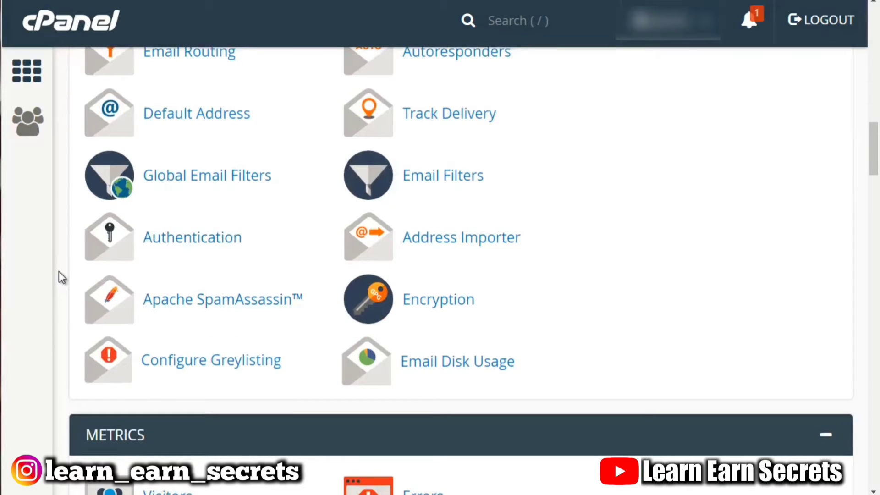
scroll(59, 273, "down", 5)
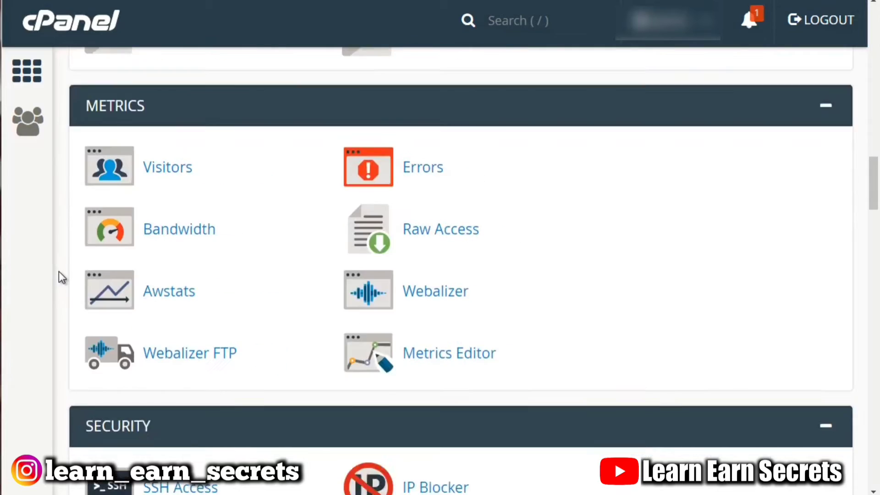
scroll(59, 274, "up", 1)
scroll(59, 273, "down", 1)
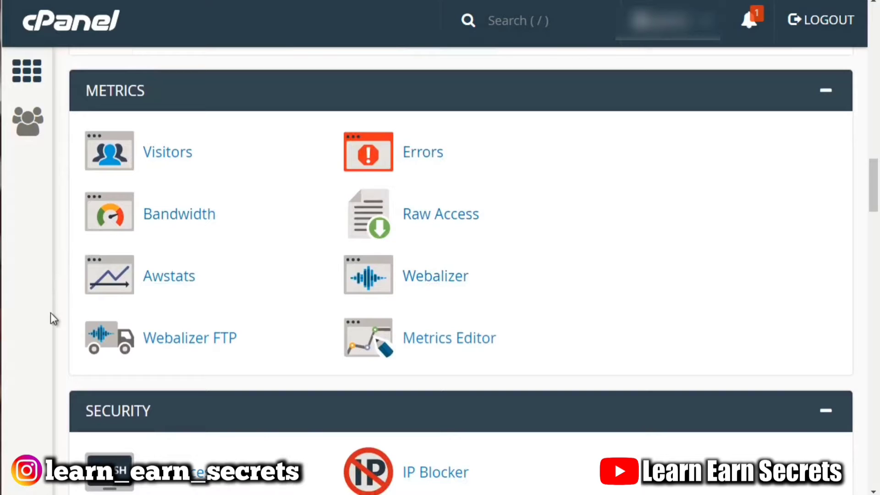
scroll(65, 211, "down", 6)
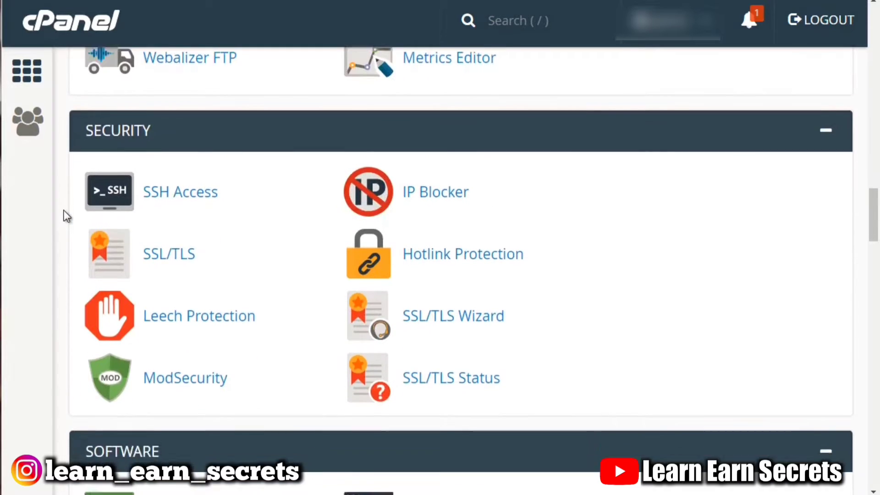
scroll(64, 206, "up", 1)
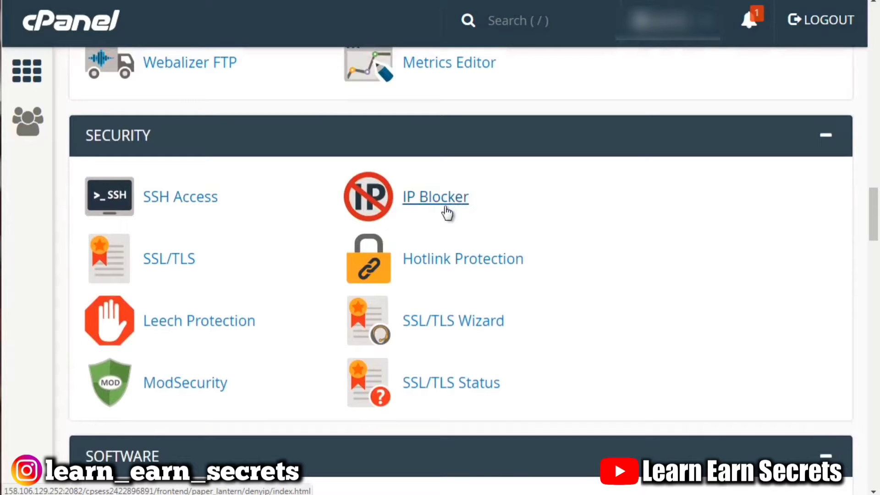
right_click(445, 274)
left_click(467, 277)
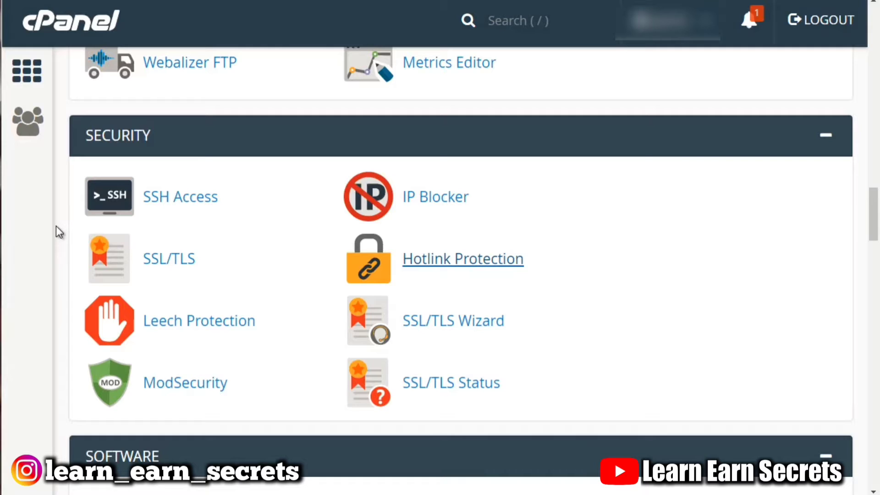
Browse the Software, Advanced and Preferences sections of the home page.
scroll(56, 226, "down", 5)
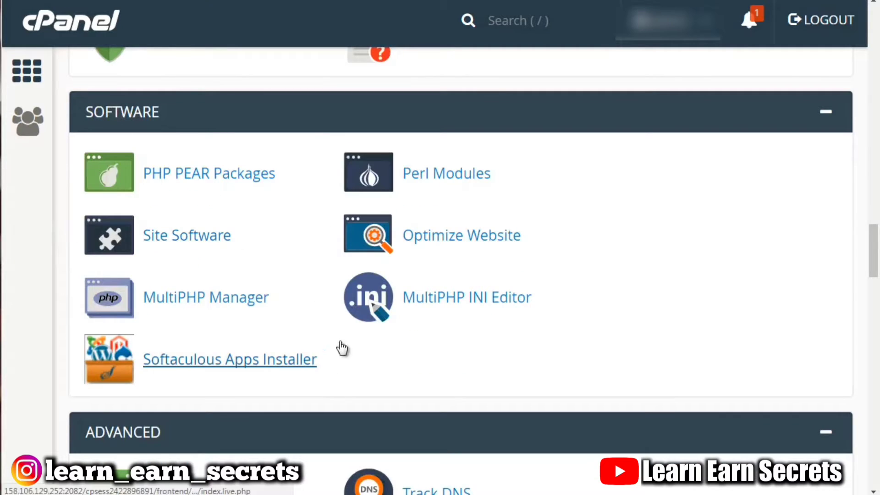
scroll(59, 309, "down", 1)
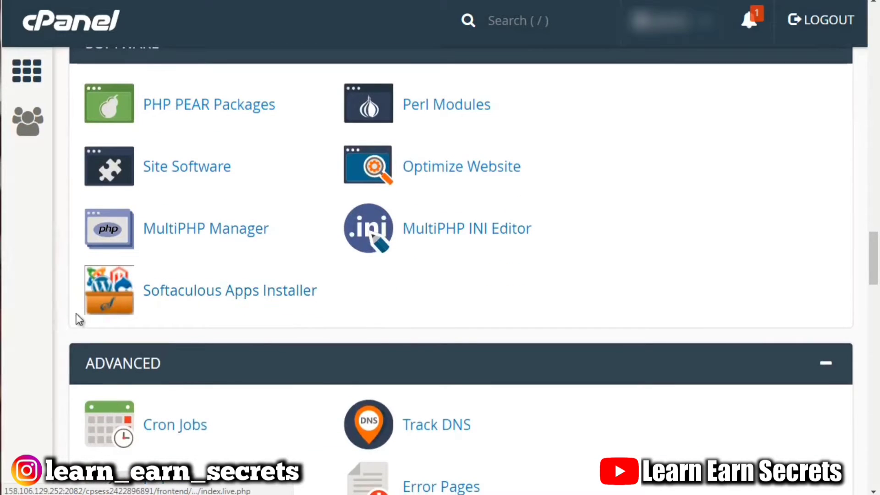
scroll(63, 316, "down", 2)
scroll(62, 316, "down", 2)
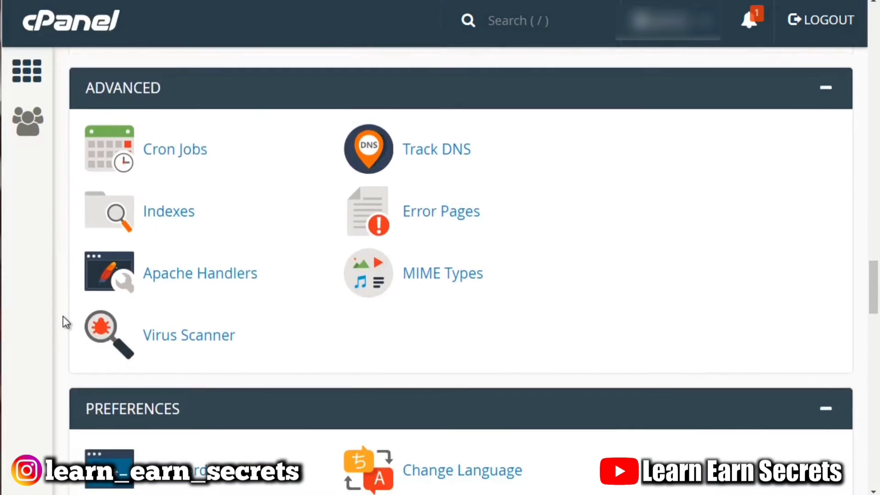
scroll(63, 316, "up", 2)
scroll(62, 317, "down", 2)
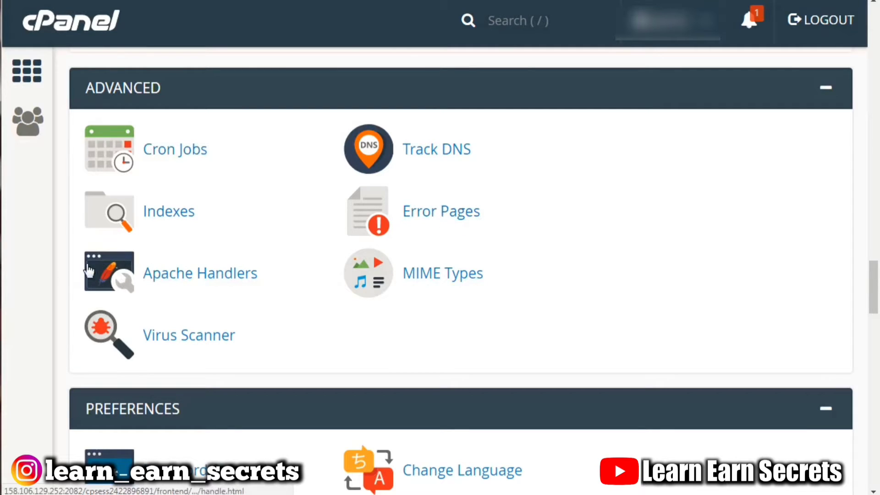
scroll(62, 276, "up", 3)
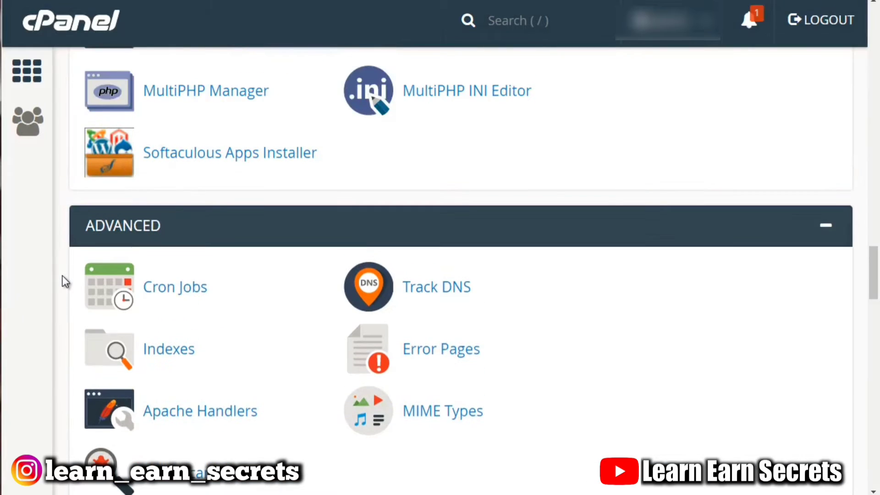
scroll(63, 277, "down", 5)
scroll(63, 277, "down", 4)
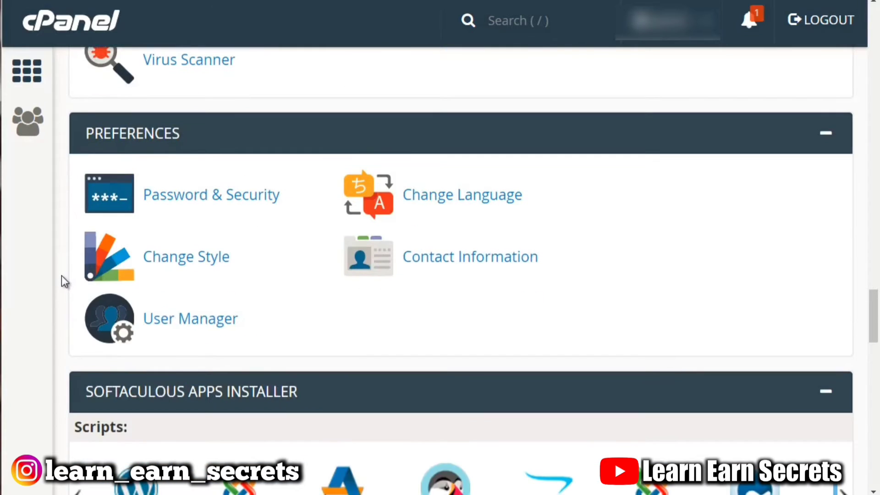
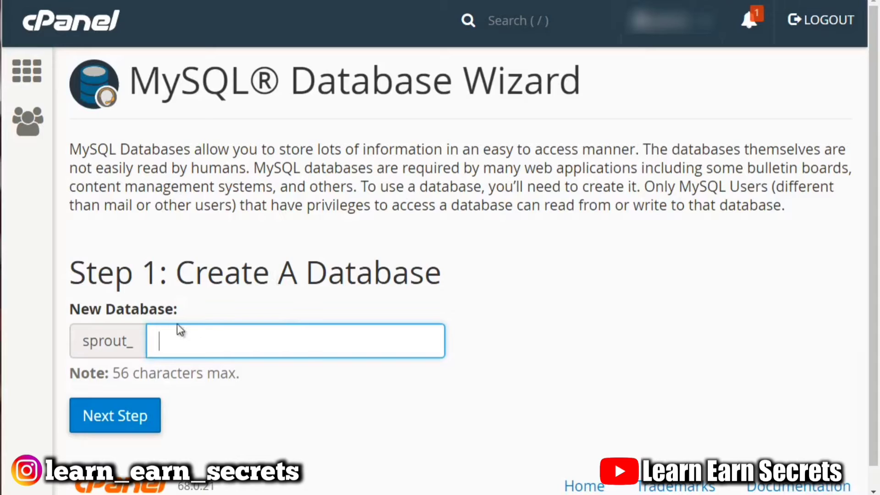
Create a new database named dbbase with the MySQL Database Wizard.
left_click_drag(83, 341, 135, 345)
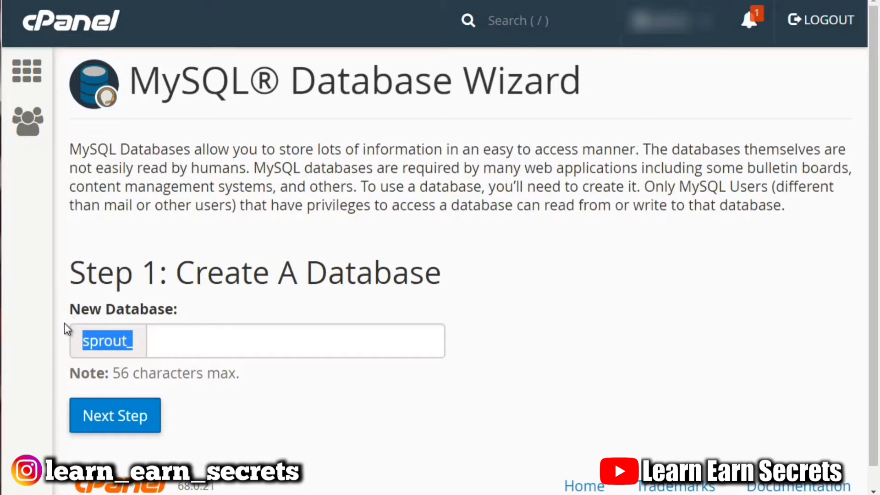
left_click(95, 340)
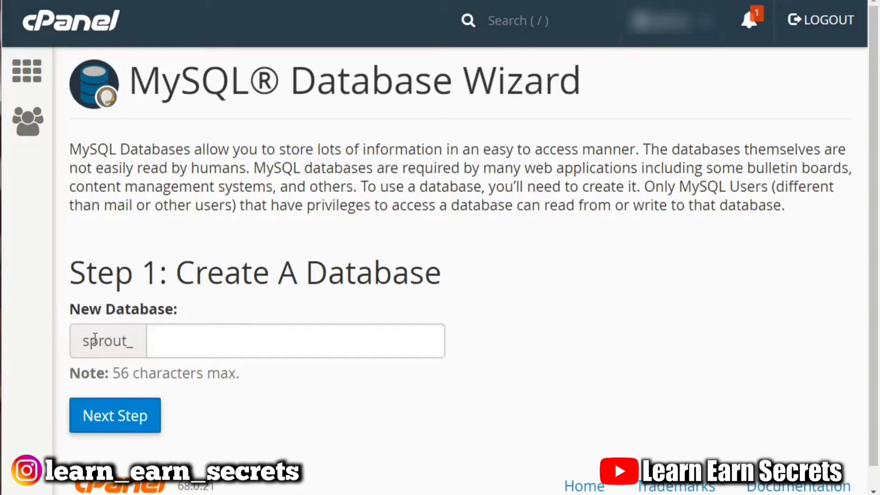
left_click(199, 339)
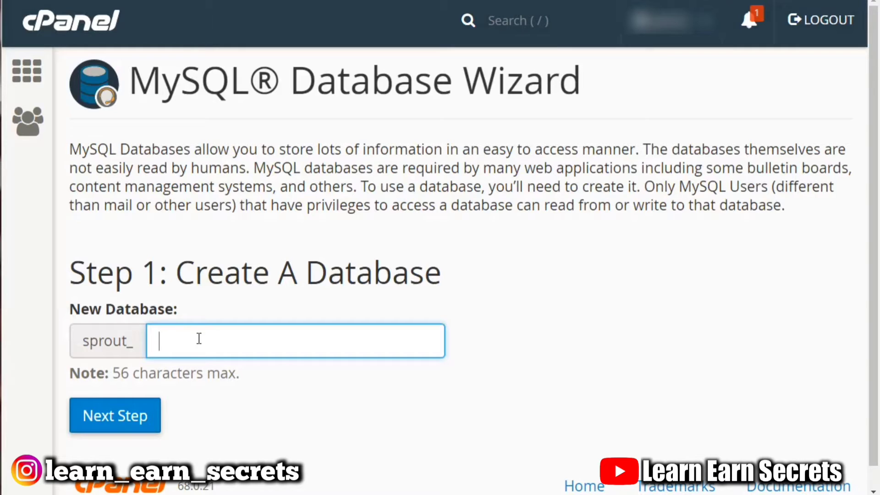
type("dbbase")
left_click(253, 281)
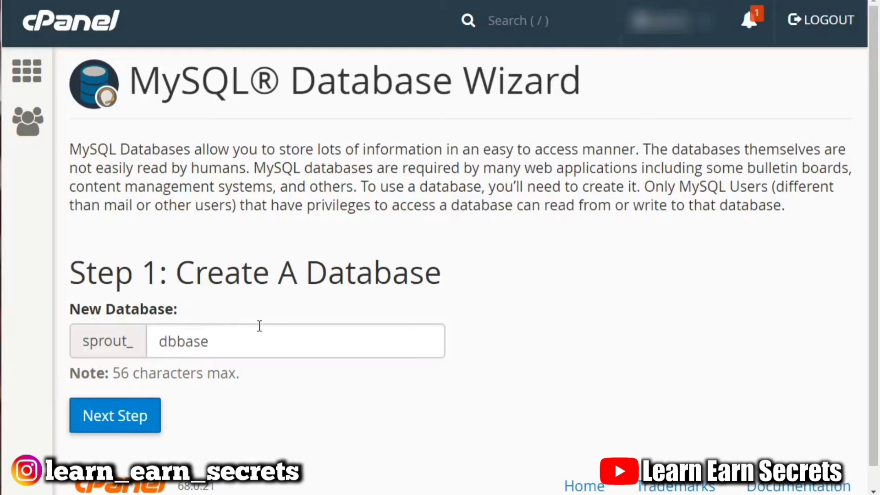
left_click(106, 426)
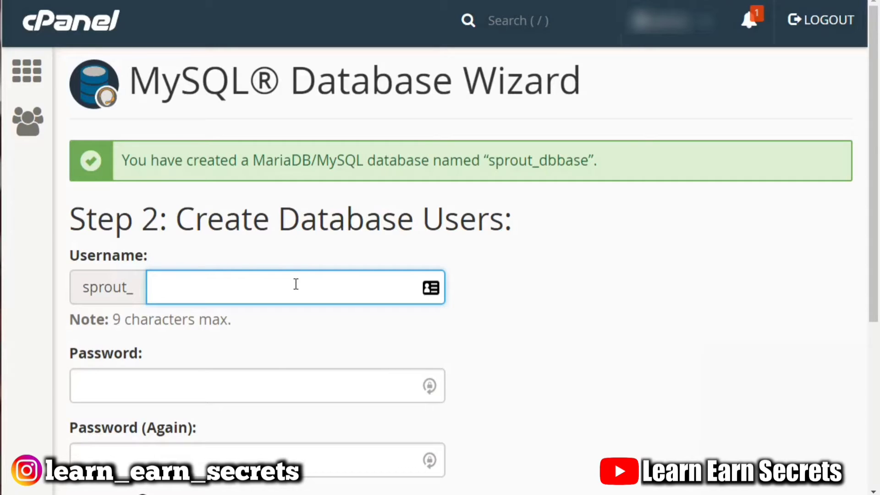
Create the database user user1 with a generated password filled into both password fields.
type("user1")
key("Tab")
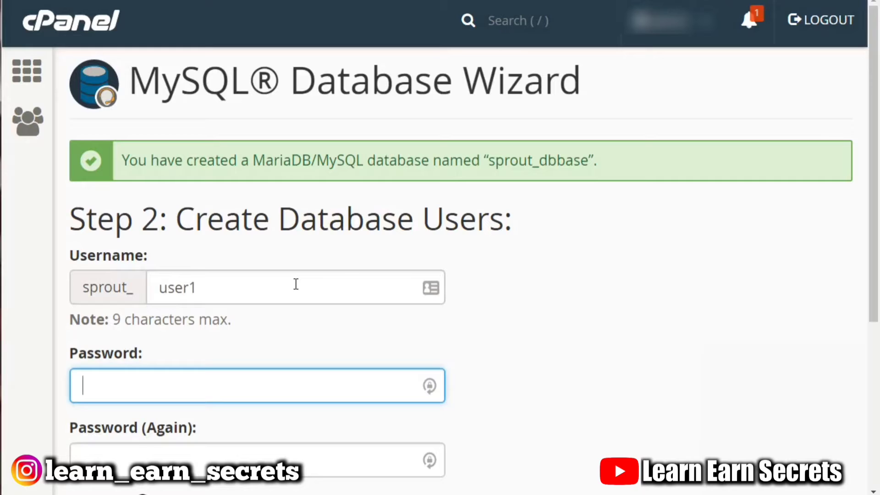
scroll(296, 284, "down", 3)
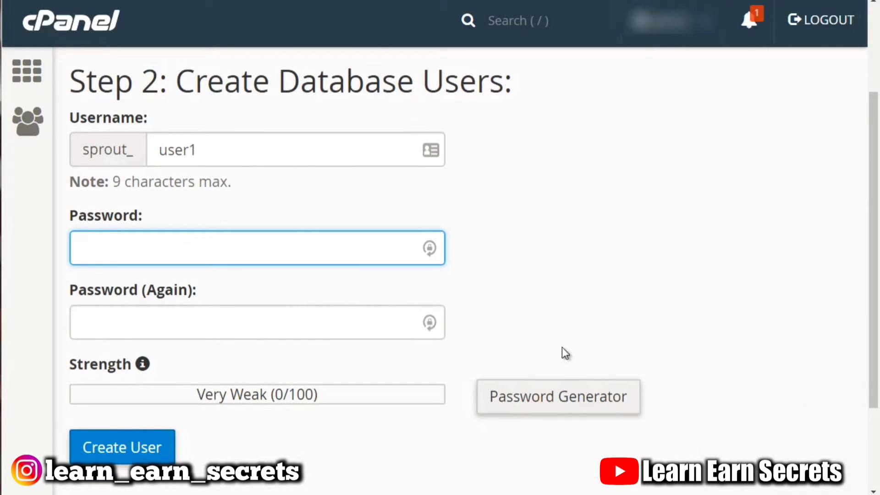
left_click(566, 408)
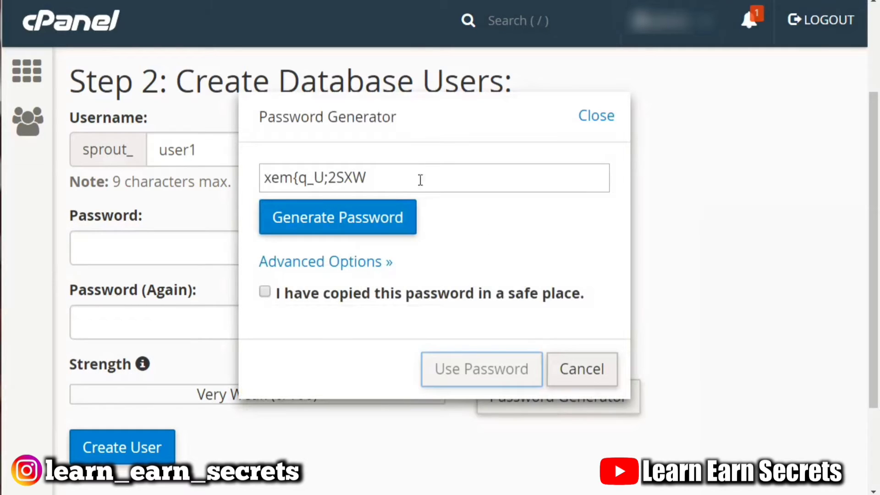
left_click_drag(392, 176, 255, 173)
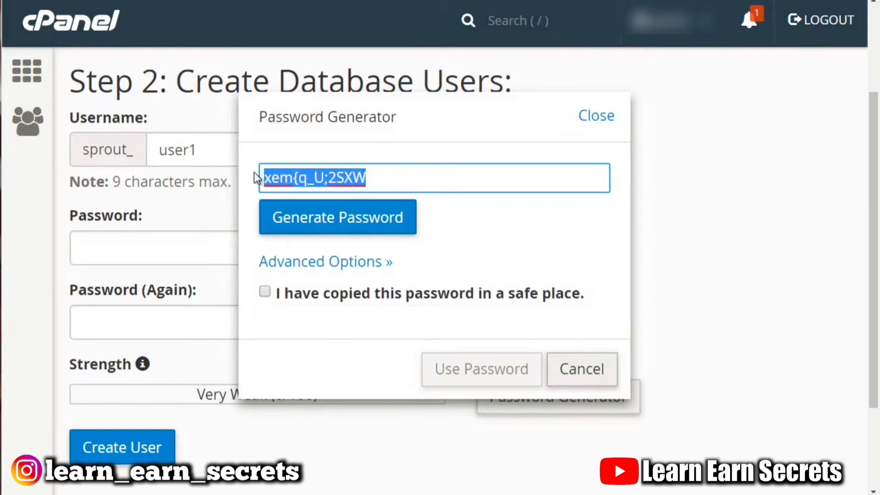
left_click(336, 228)
left_click(335, 228)
left_click(334, 228)
left_click(335, 228)
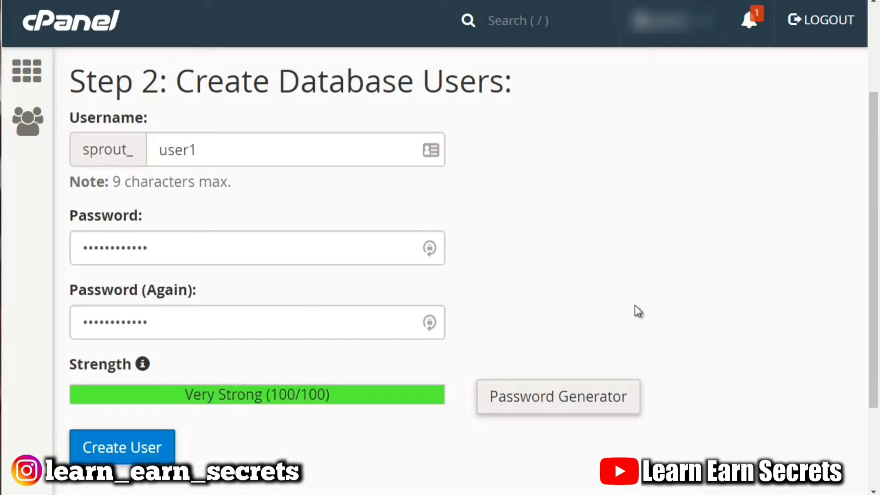
scroll(345, 353, "down", 3)
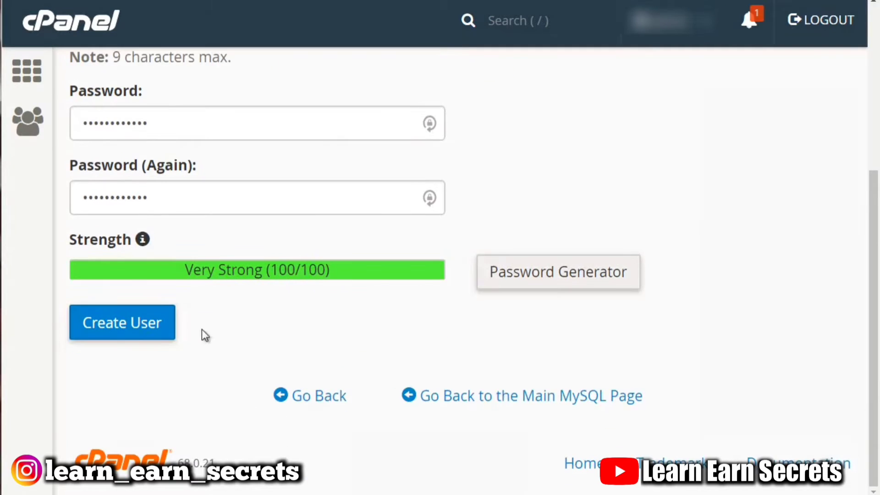
left_click(155, 326)
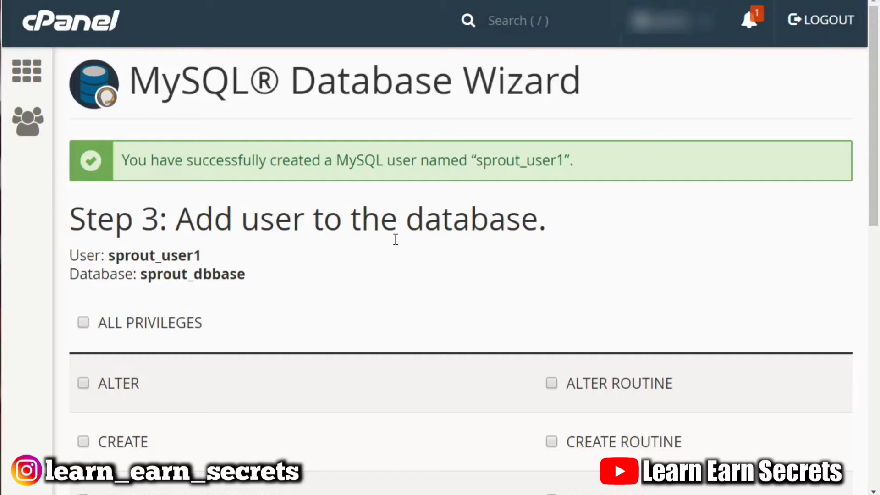
Grant the new user ALL PRIVILEGES on the database and continue the wizard.
scroll(391, 247, "down", 3)
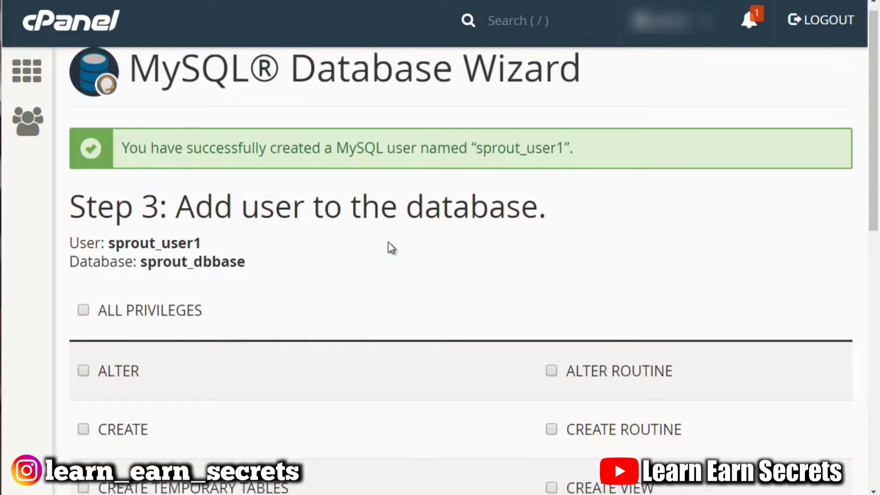
scroll(388, 241, "down", 2)
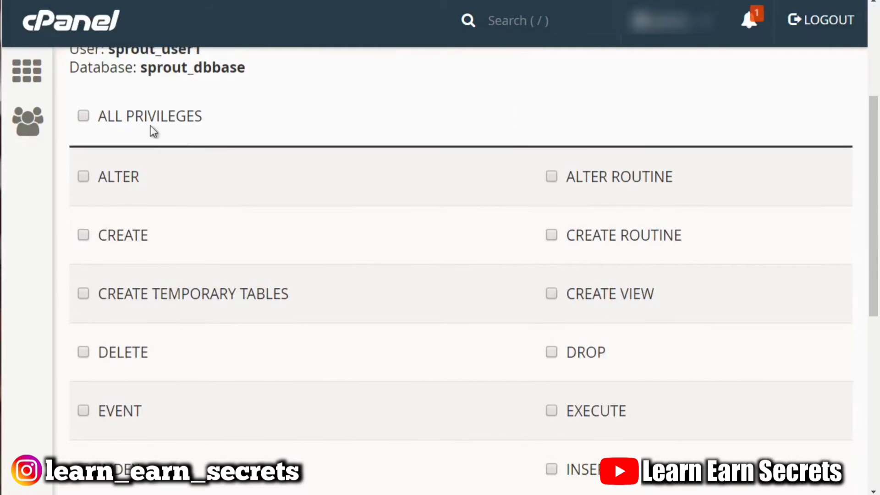
left_click(84, 117)
scroll(401, 316, "down", 6)
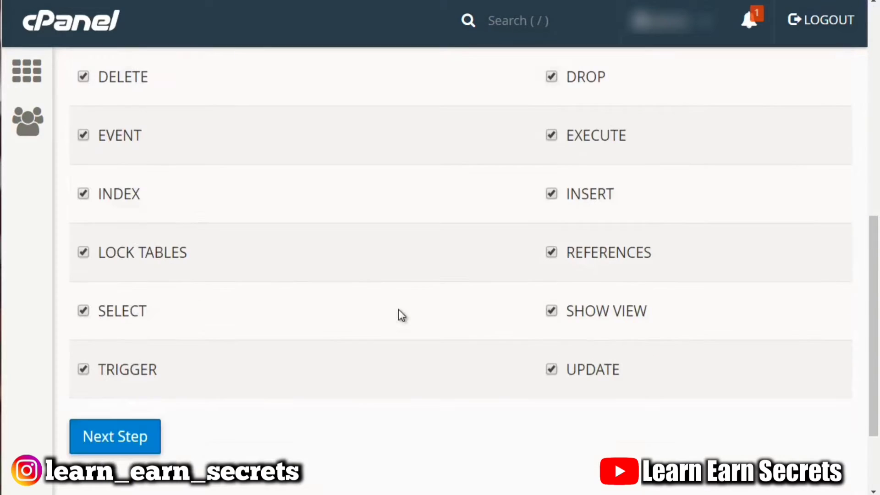
left_click(88, 445)
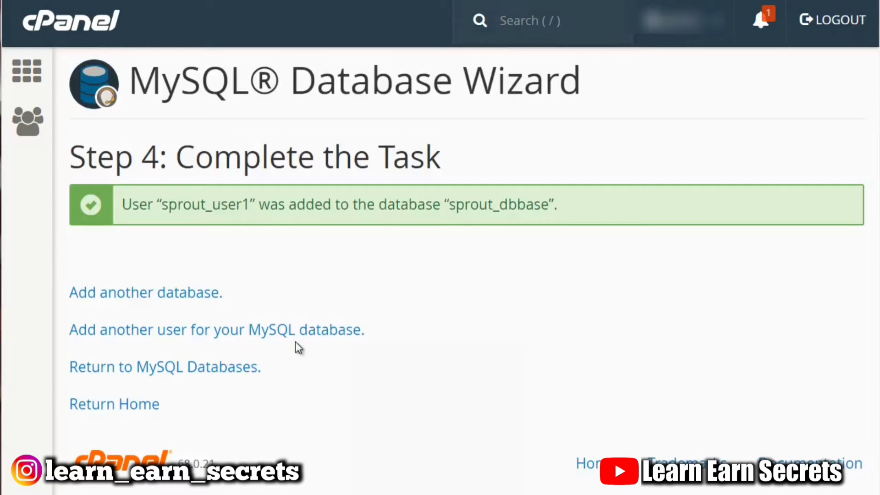
Open Notepad from the Start menu.
left_click(0, 494)
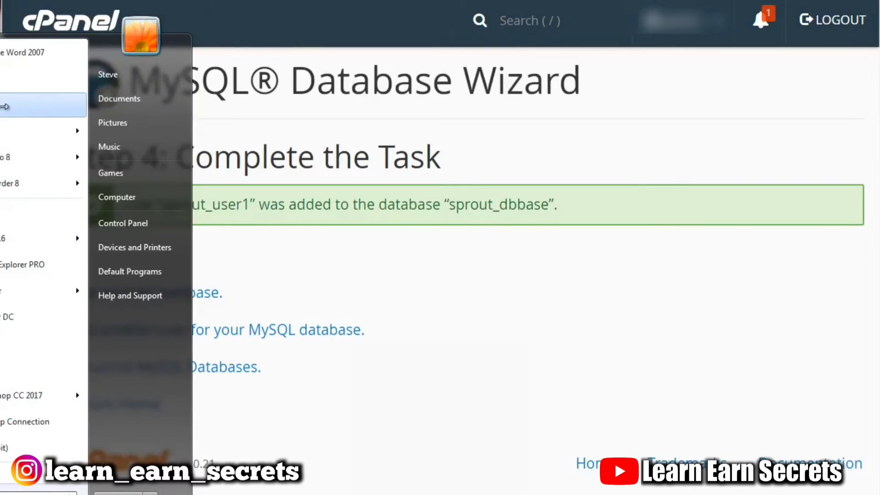
left_click(1, 130)
left_click_drag(667, 12, 350, 286)
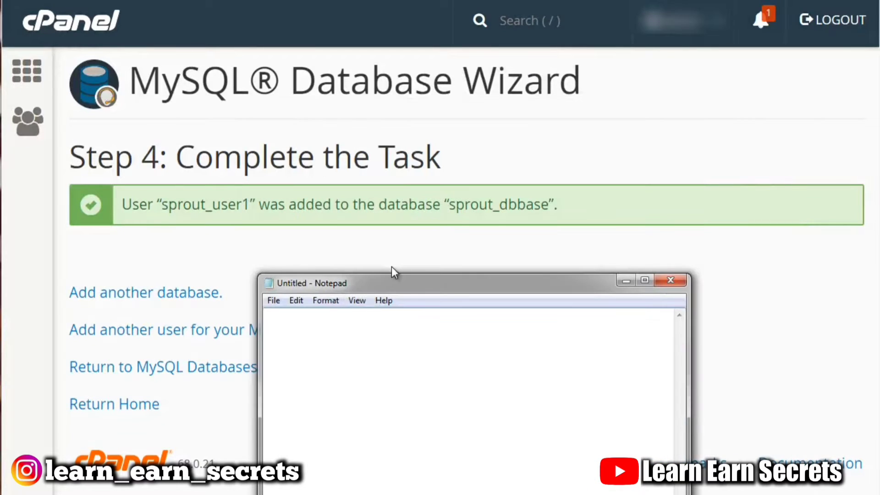
Copy the database name sprout_dbbase into Notepad as the line db = sprout_dbbase.
left_click(216, 207)
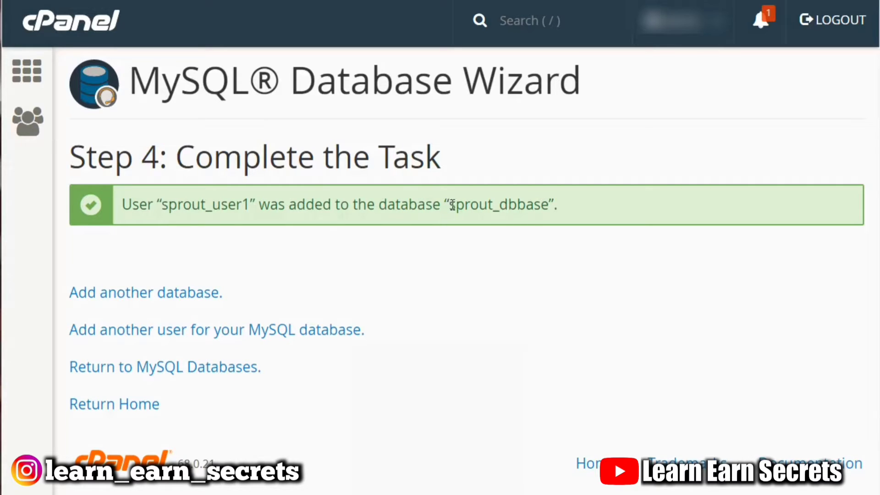
left_click_drag(449, 205, 549, 206)
key("ctrl+c")
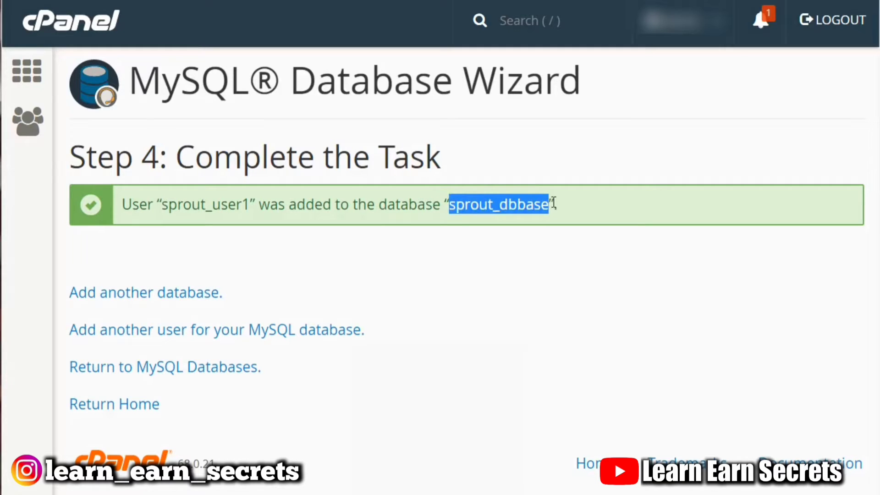
left_click(540, 494)
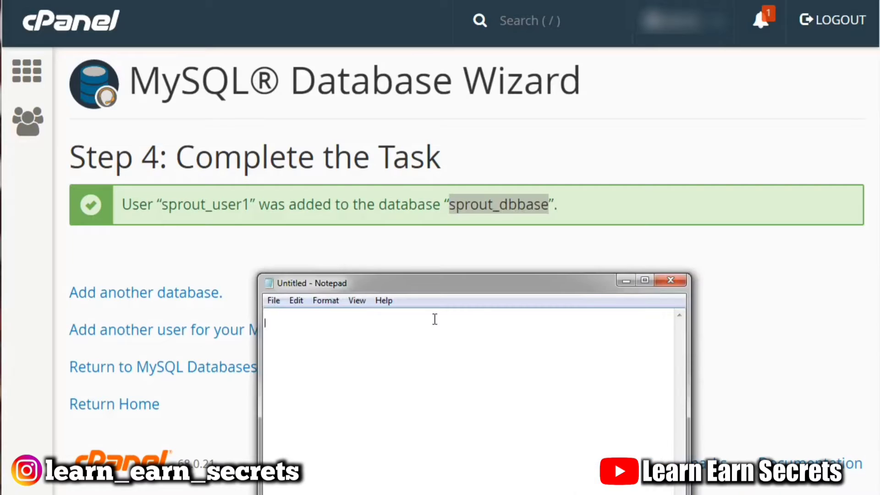
type("db")
key("BackSpace")
type("=")
key("ctrl+v")
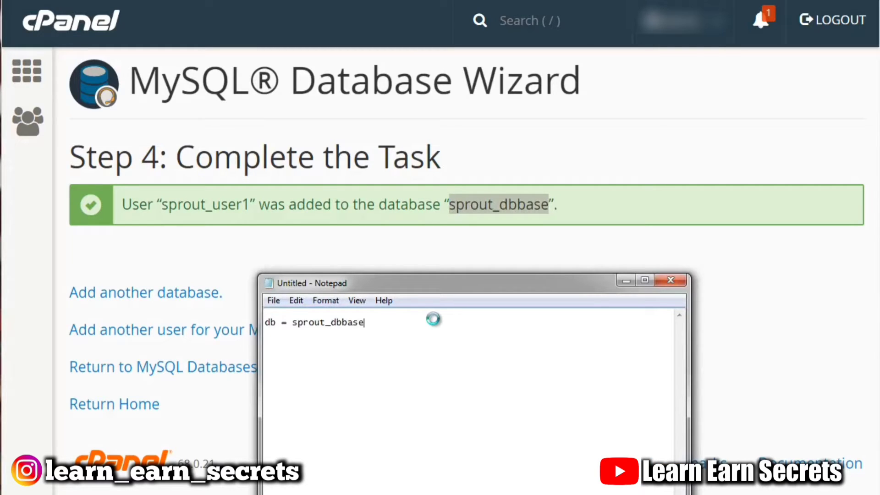
key("Return")
Copy the user name into Notepad as the line user = sprout_user1.
left_click_drag(251, 203, 161, 205)
key("ctrl+c")
left_click(814, 492)
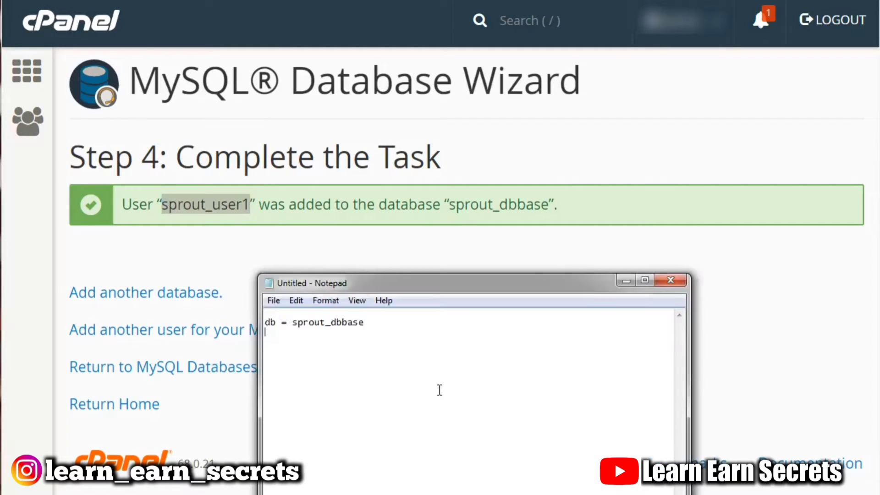
type("user =")
key("ctrl+v")
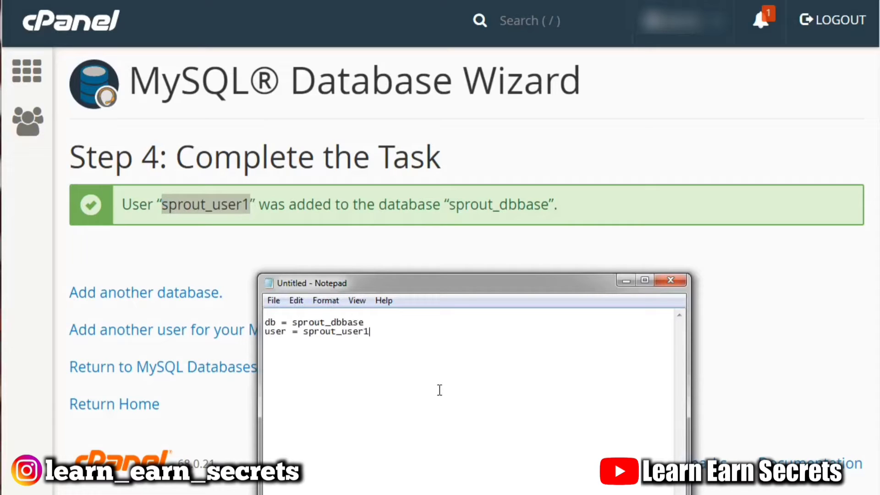
left_click(515, 228)
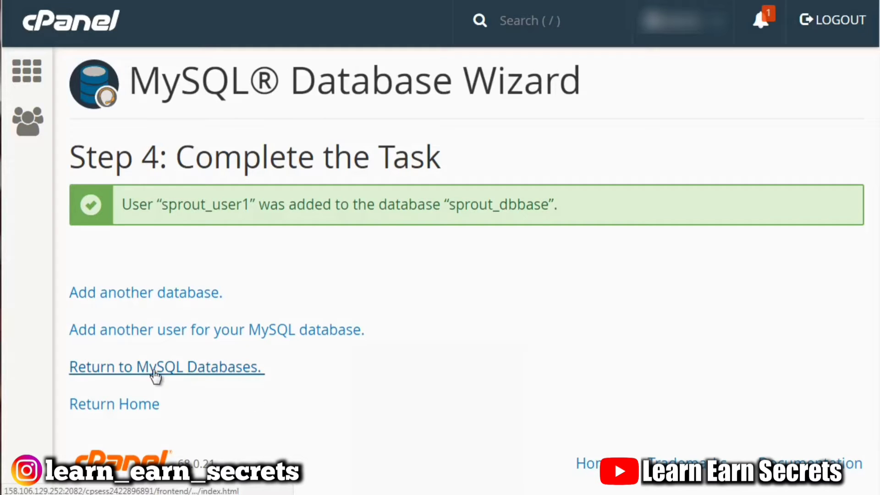
Return to the MySQL Databases page and review its sections.
left_click(173, 373)
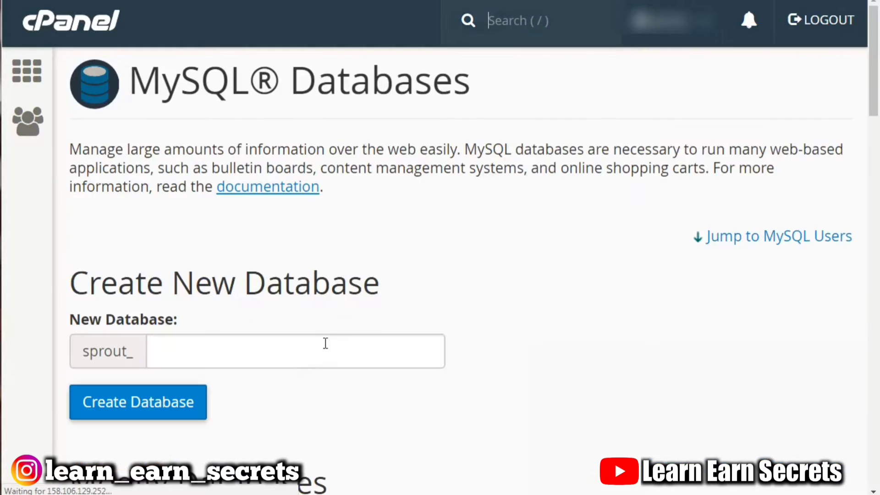
scroll(763, 238, "down", 6)
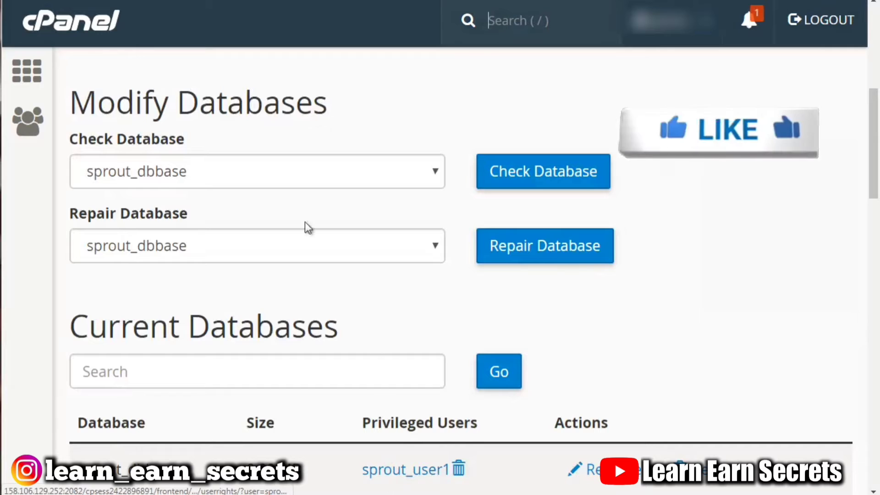
scroll(53, 179, "up", 5)
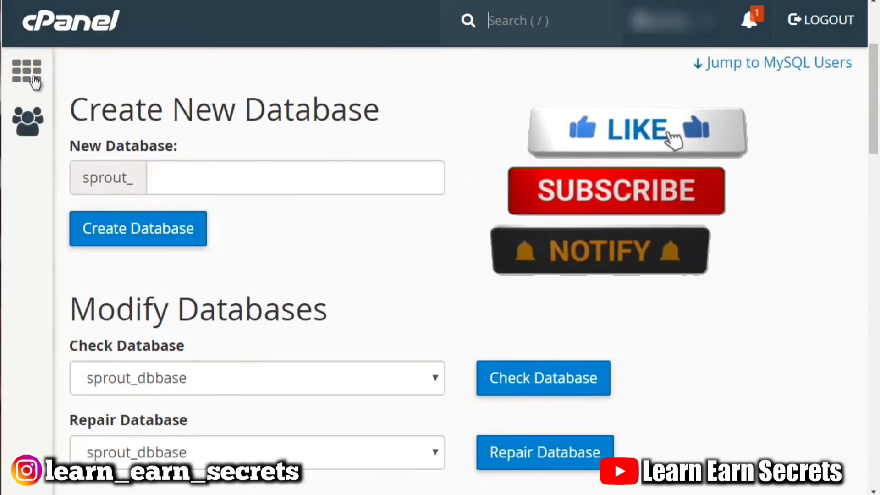
Go back to the home page and open phpMyAdmin from the Databases section.
left_click(57, 28)
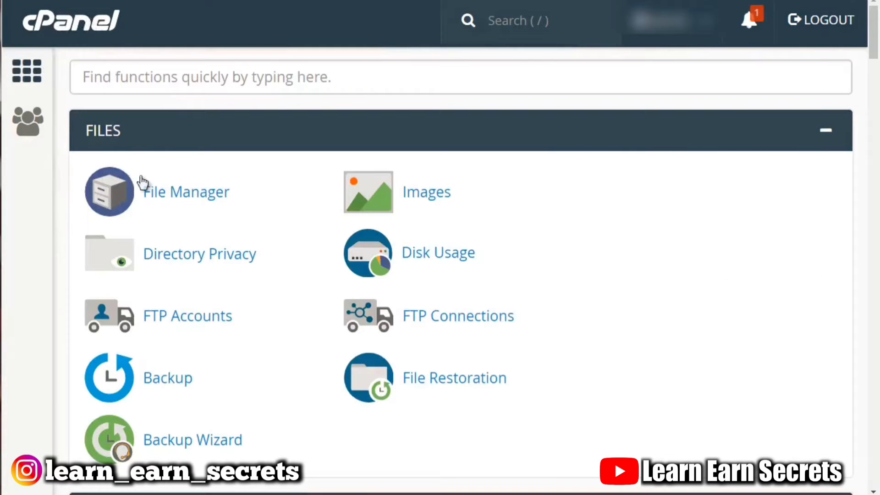
scroll(52, 192, "down", 8)
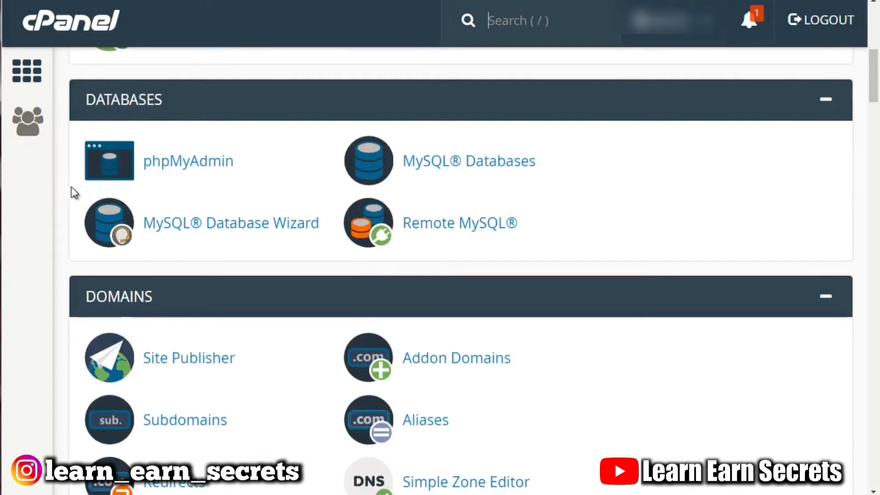
left_click(202, 164)
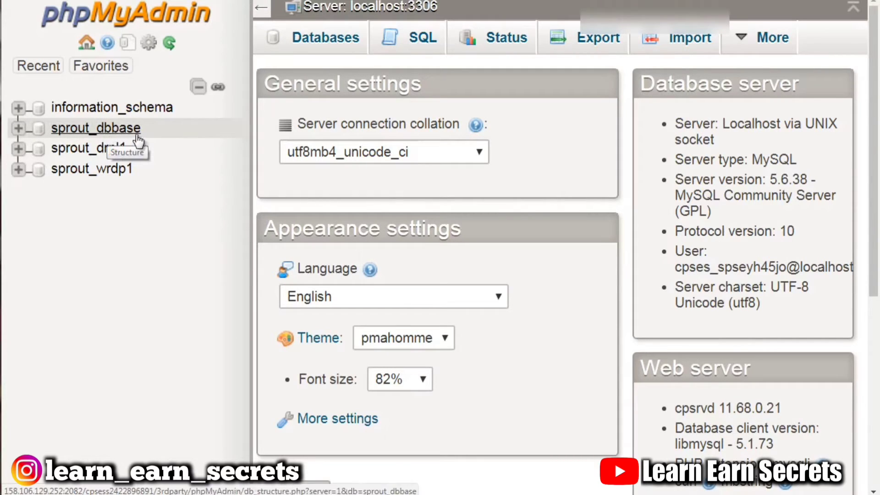
Expand and open the sprout_dbbase database to examine its list of tables.
left_click(17, 131)
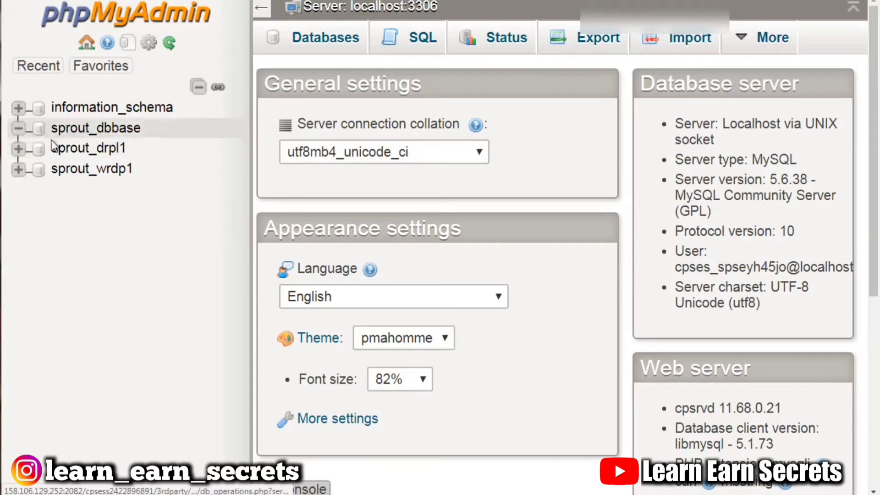
left_click(103, 131)
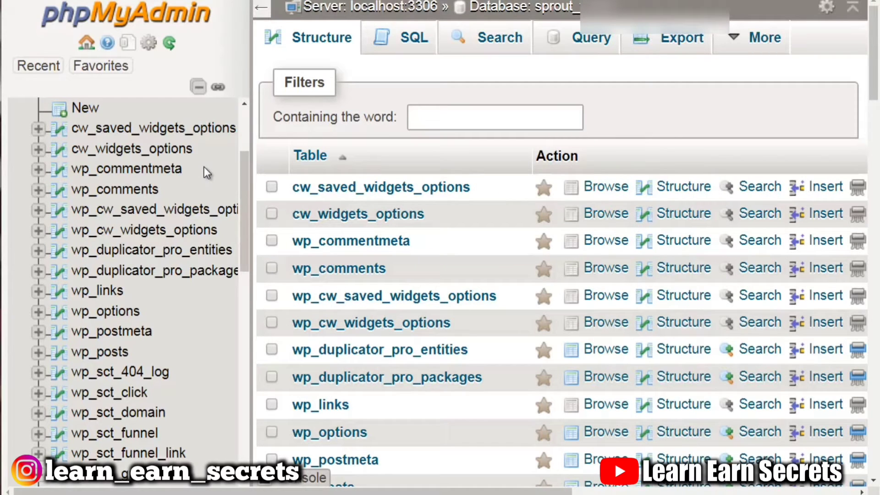
scroll(171, 169, "down", 2)
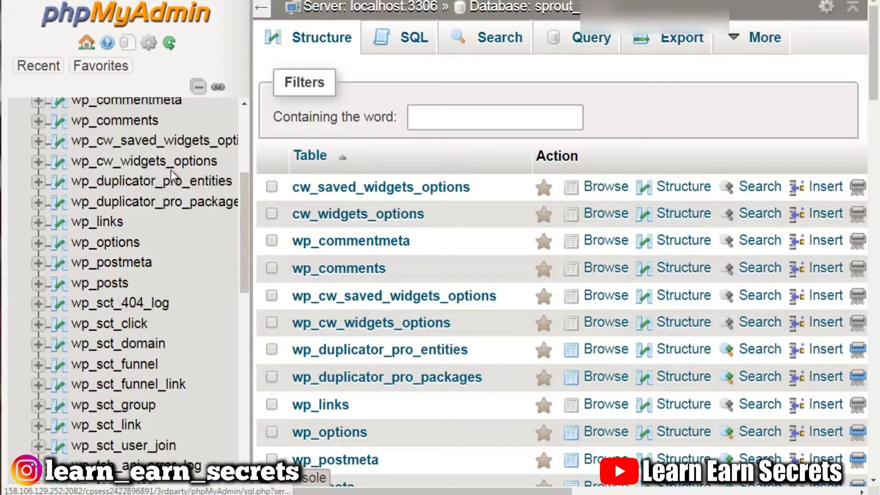
scroll(172, 169, "up", 3)
scroll(171, 170, "down", 1)
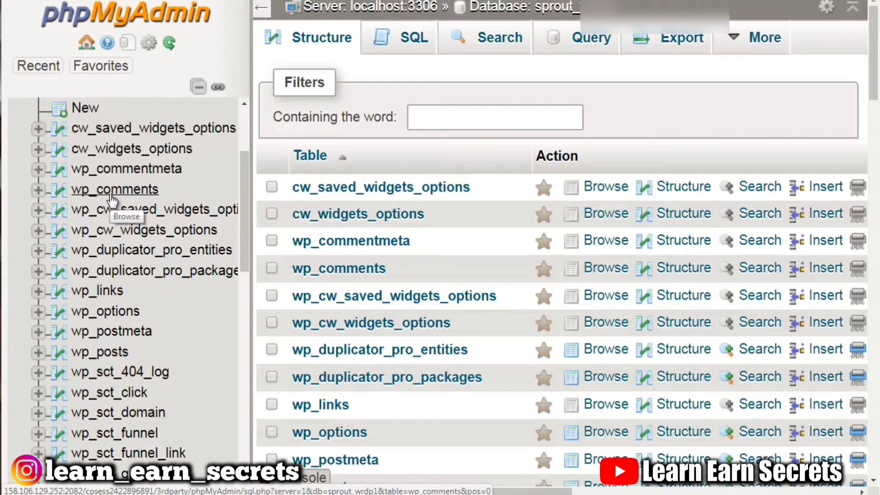
scroll(112, 200, "down", 3)
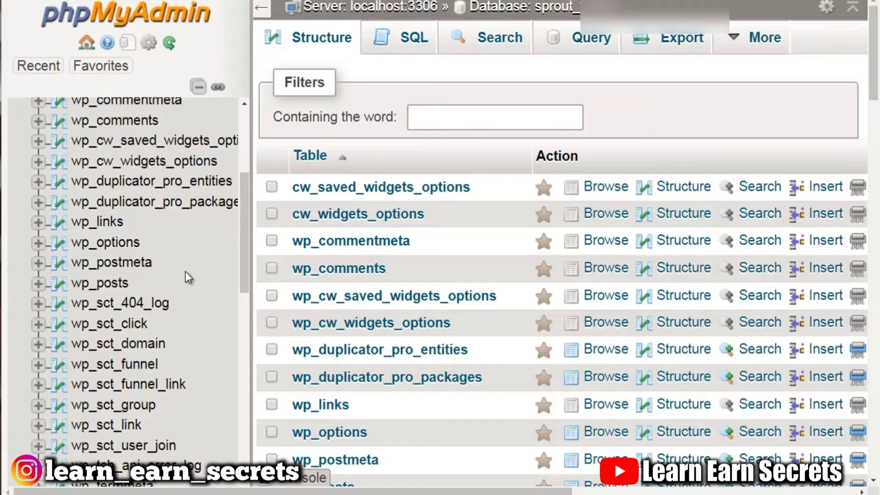
Browse the contents of the wp_comments table.
left_click(114, 121)
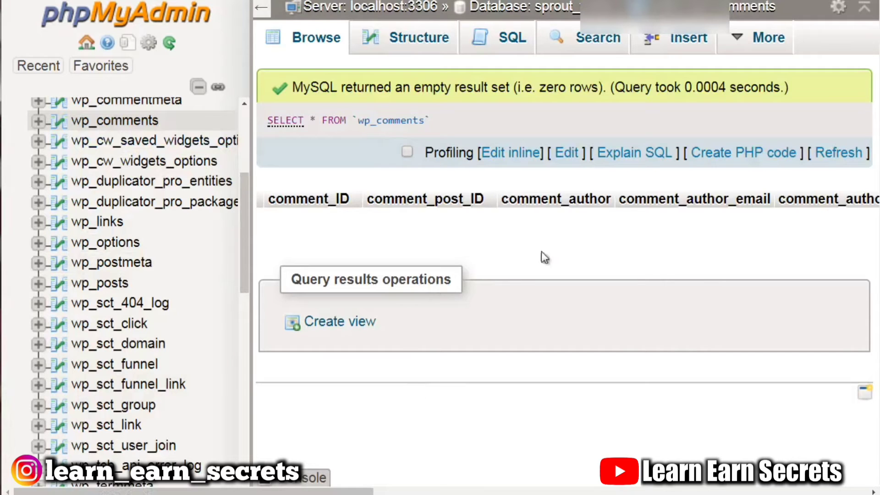
scroll(140, 189, "up", 3)
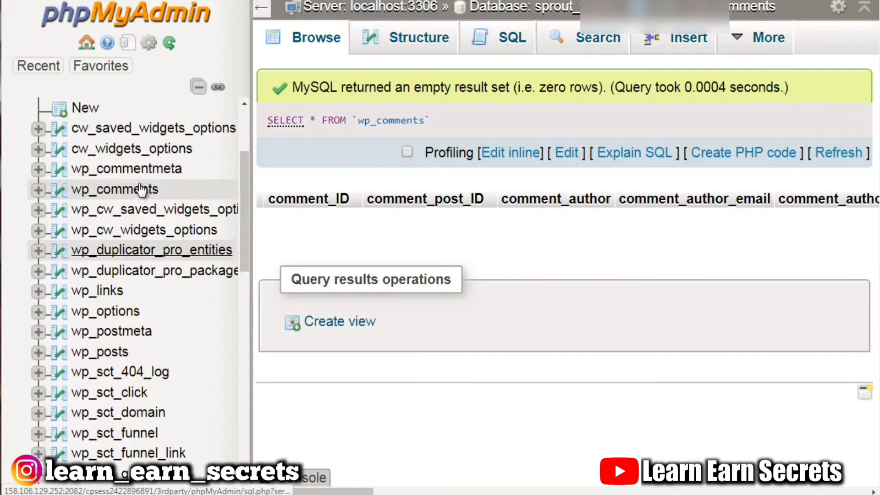
scroll(140, 189, "down", 3)
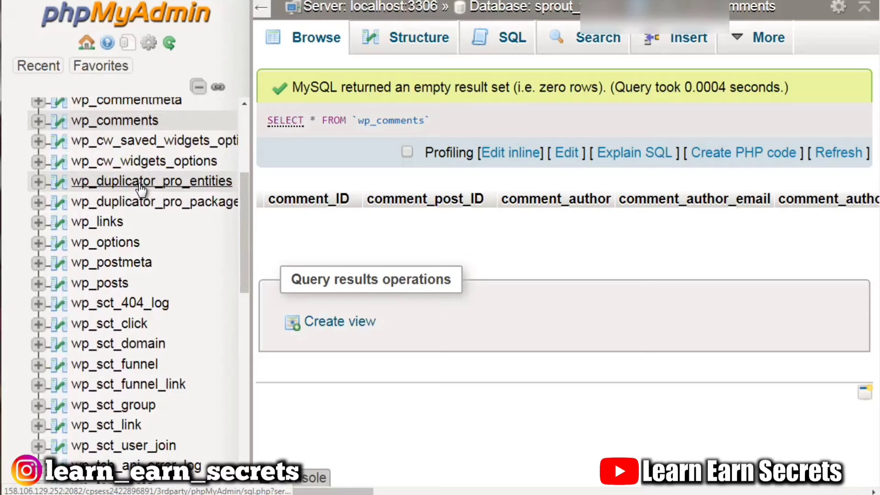
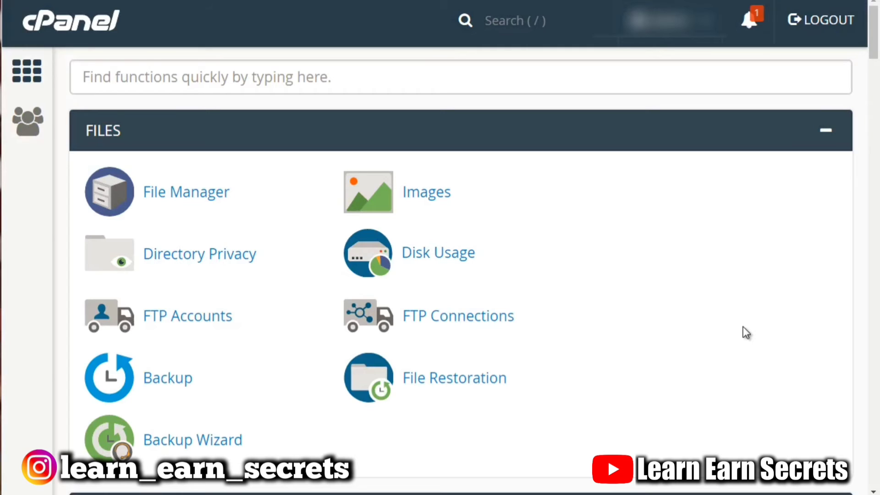
Open File Manager and create a folder named newfolder inside public_html.
left_click(197, 198)
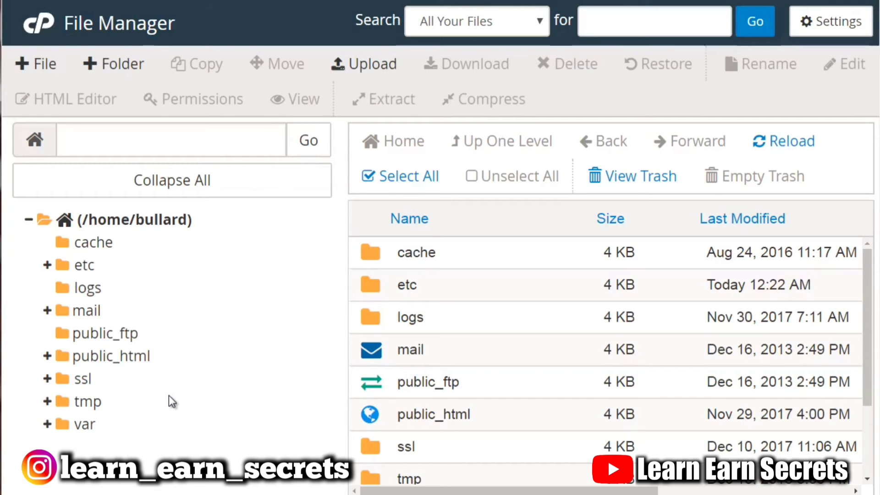
left_click(127, 360)
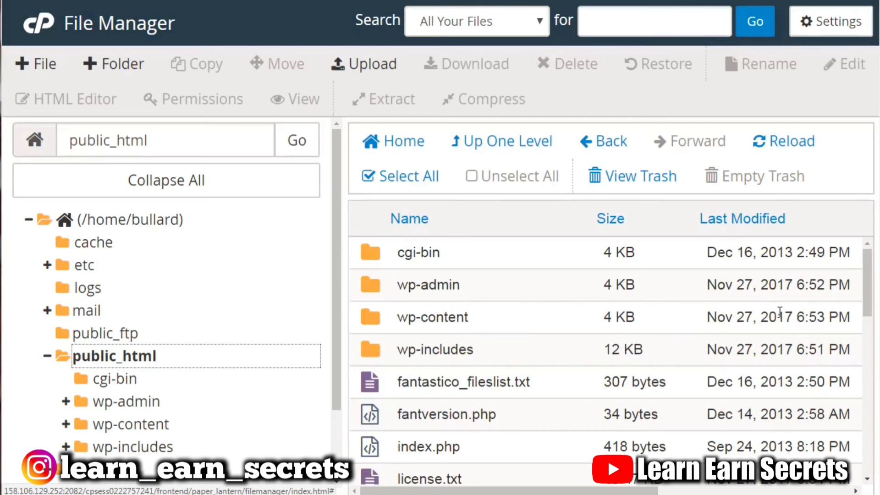
mouse_move(865, 287)
left_mouse_down()
mouse_move(869, 321)
mouse_move(862, 296)
left_mouse_up()
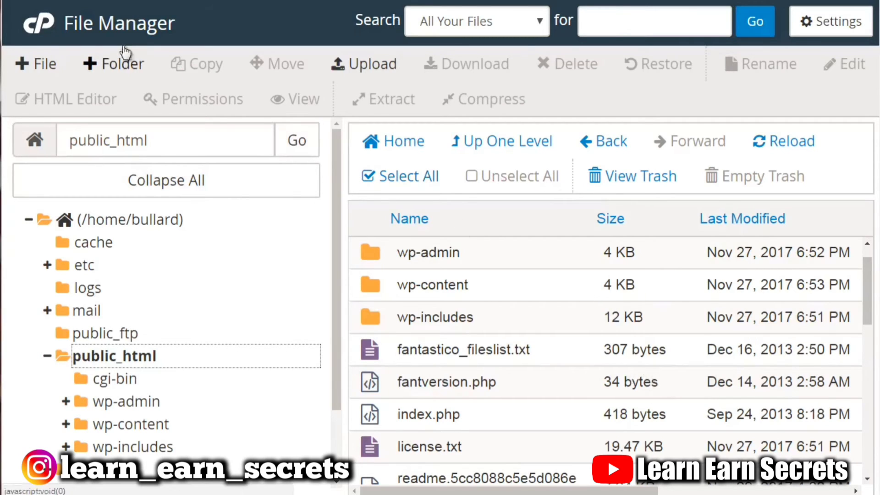
left_click(106, 69)
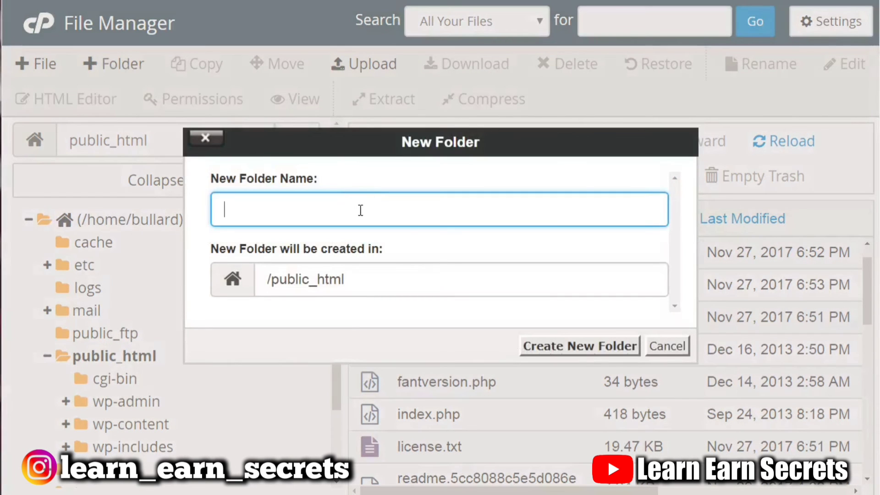
type("newfolder")
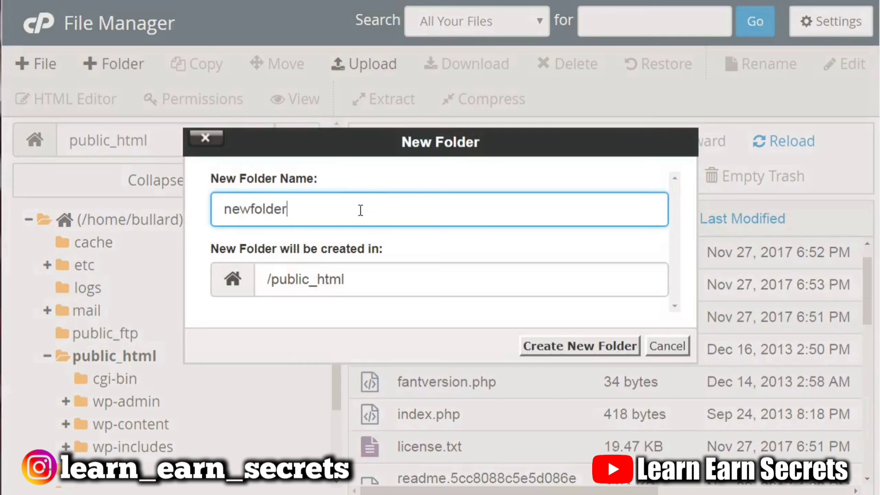
left_click(592, 350)
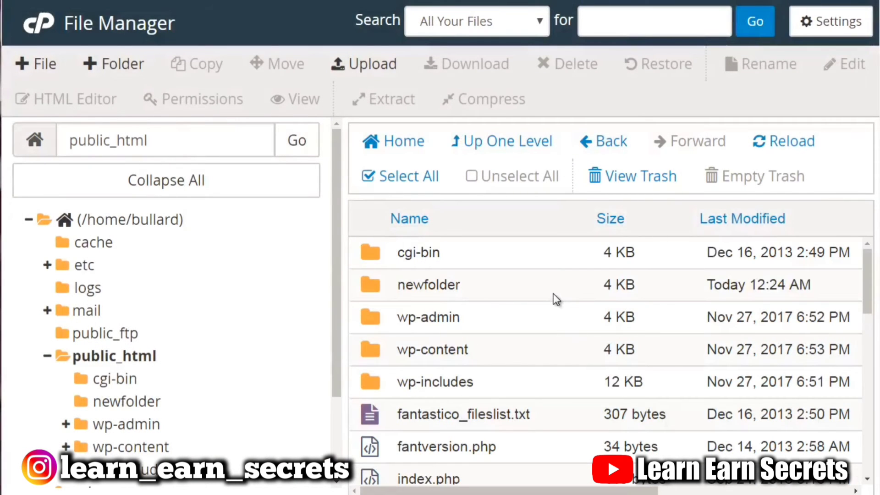
Open newfolder, upload the check.png image into it, and return to the folder listing.
left_click(554, 296)
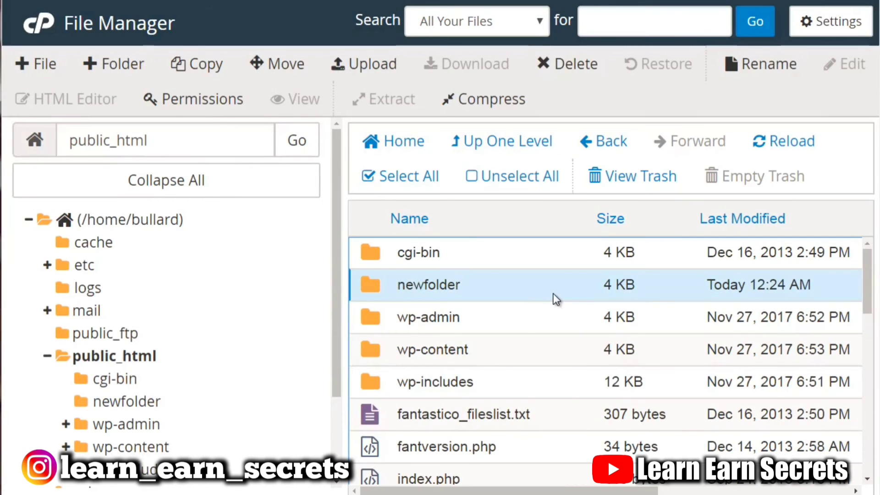
double_click(553, 294)
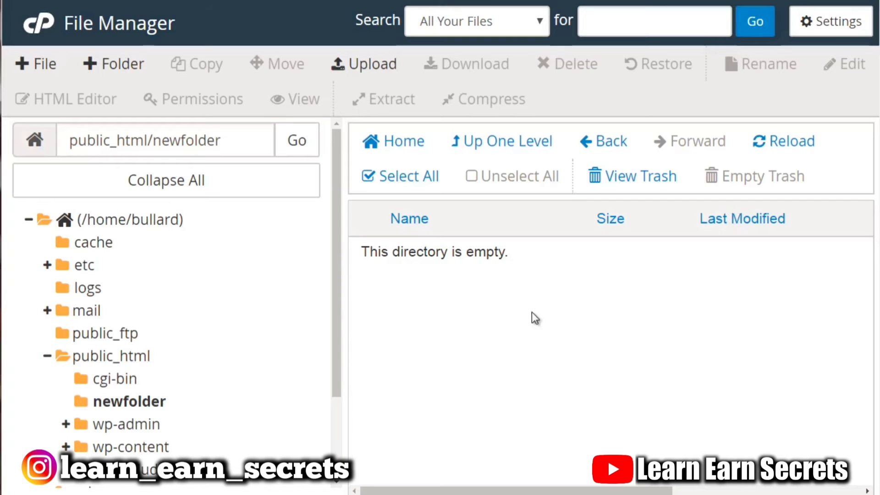
left_click(357, 68)
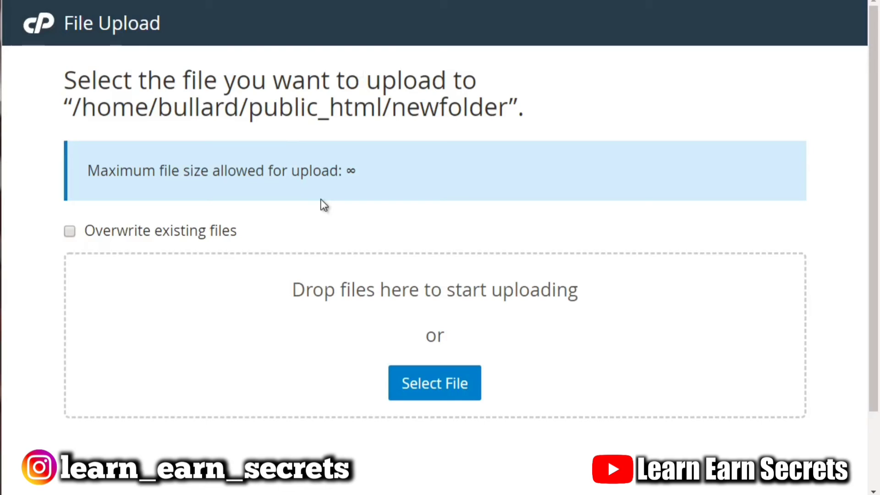
left_click(434, 395)
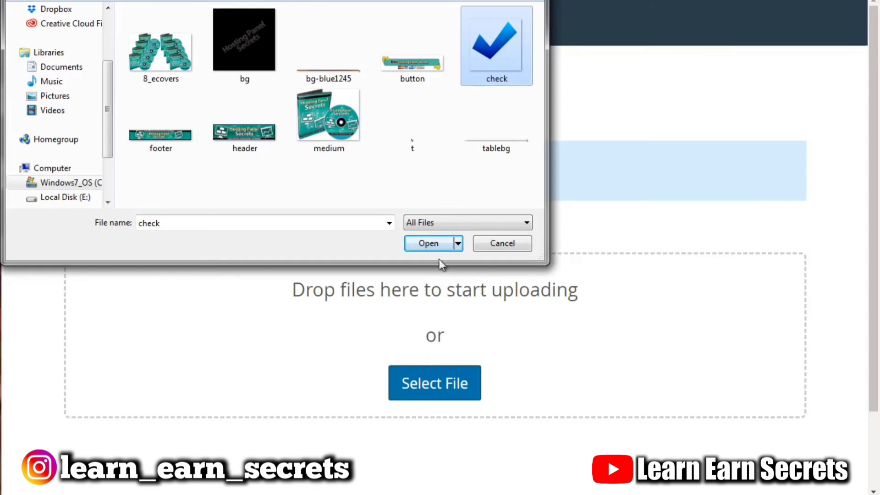
left_click(427, 243)
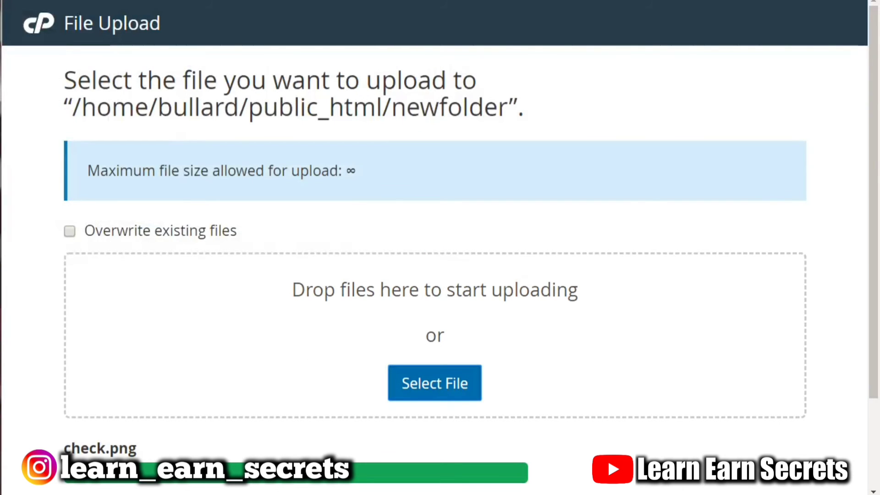
scroll(504, 387, "down", 3)
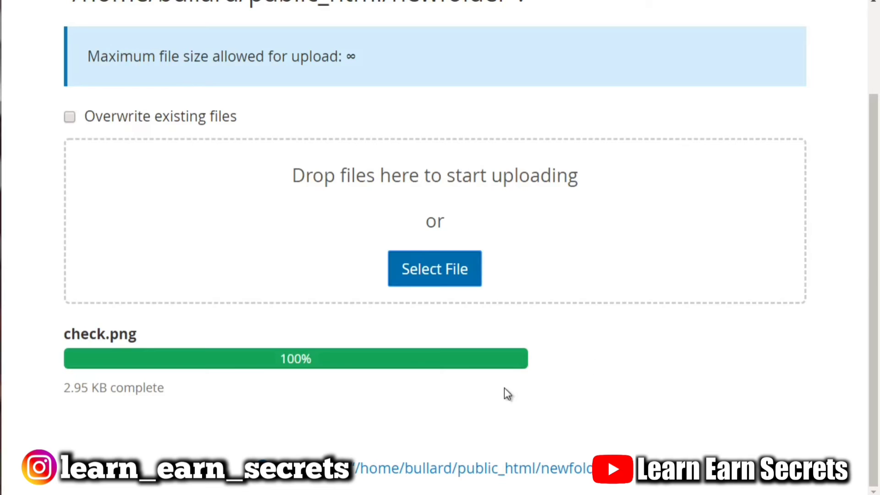
left_click(354, 470)
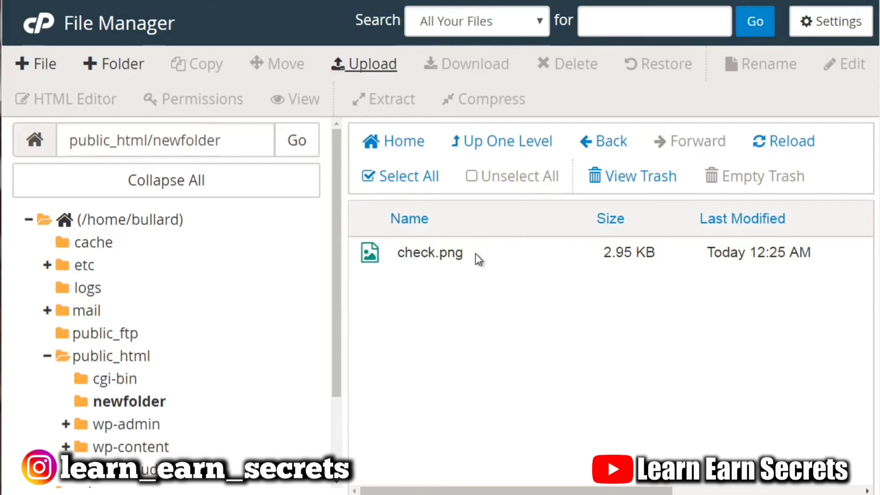
Download check.png and compress it into a Zip archive named check.png.zip.
left_click(444, 257)
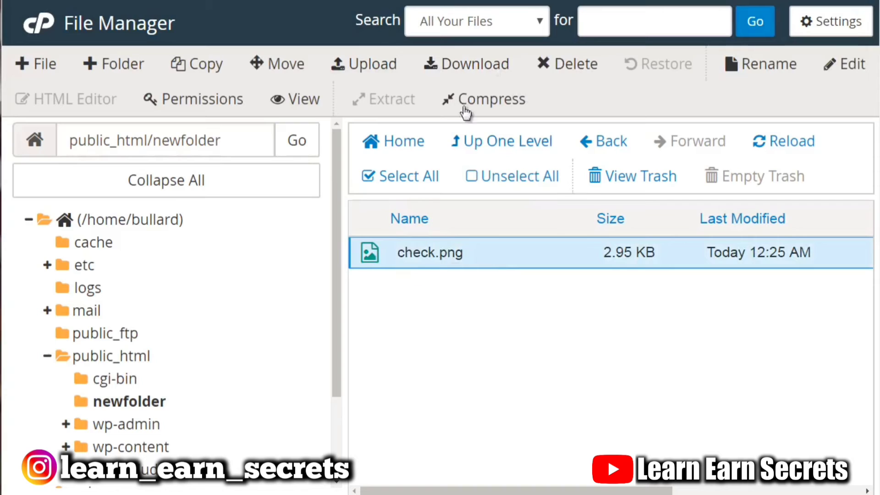
left_click(468, 66)
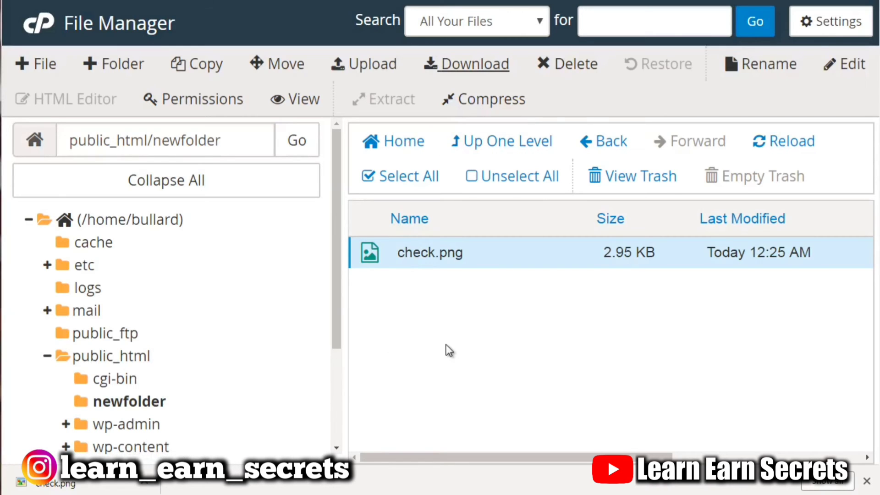
left_click(488, 103)
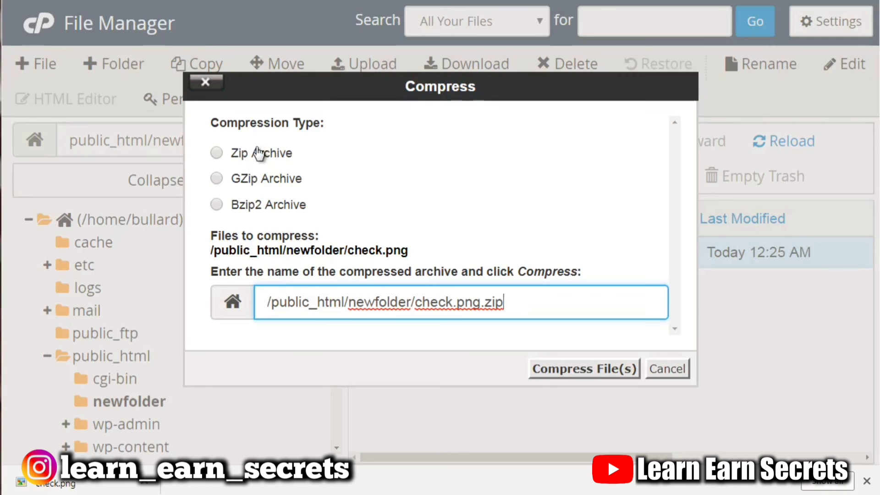
left_click(259, 153)
left_click(581, 370)
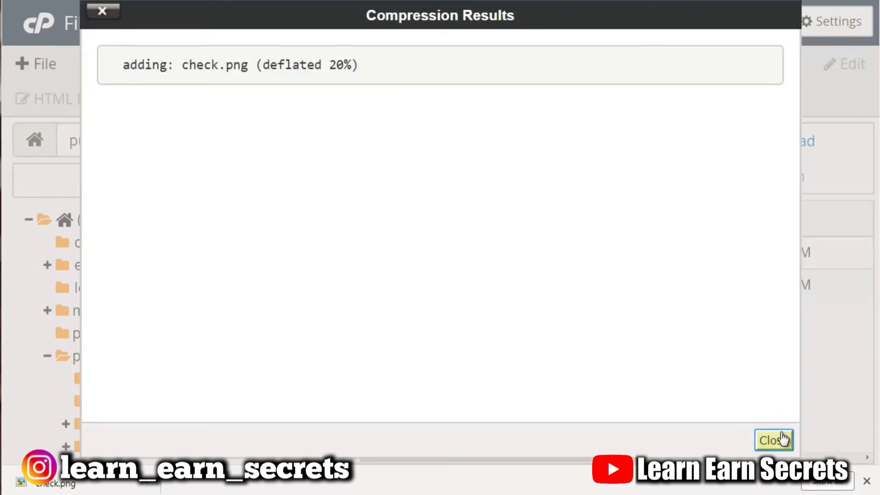
left_click(783, 439)
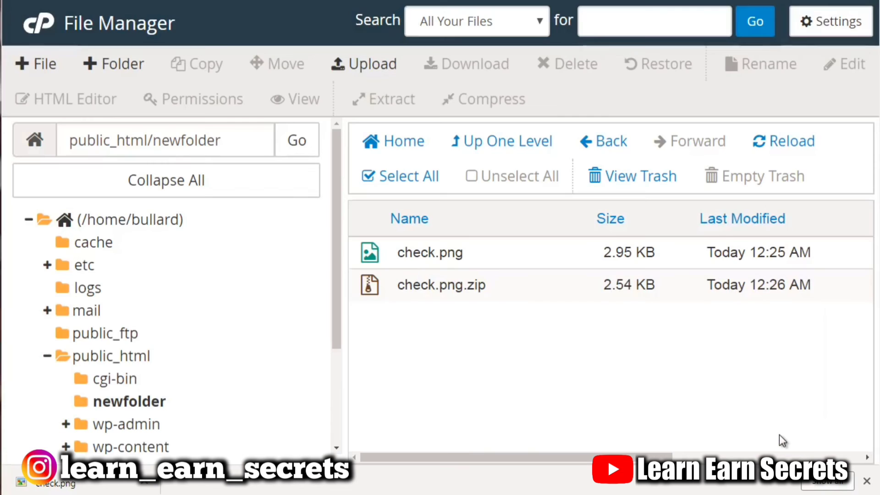
Download check.png.zip, then delete it permanently, skipping the trash.
left_click(488, 285)
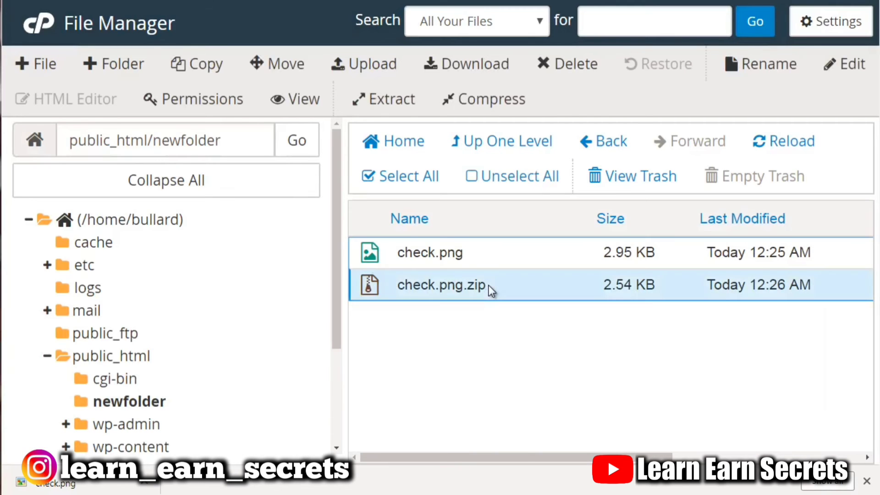
left_click(448, 63)
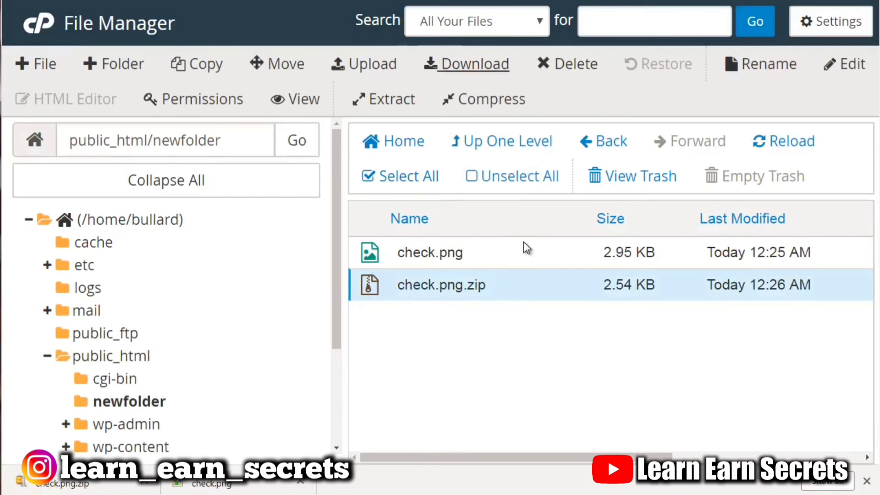
left_click(567, 63)
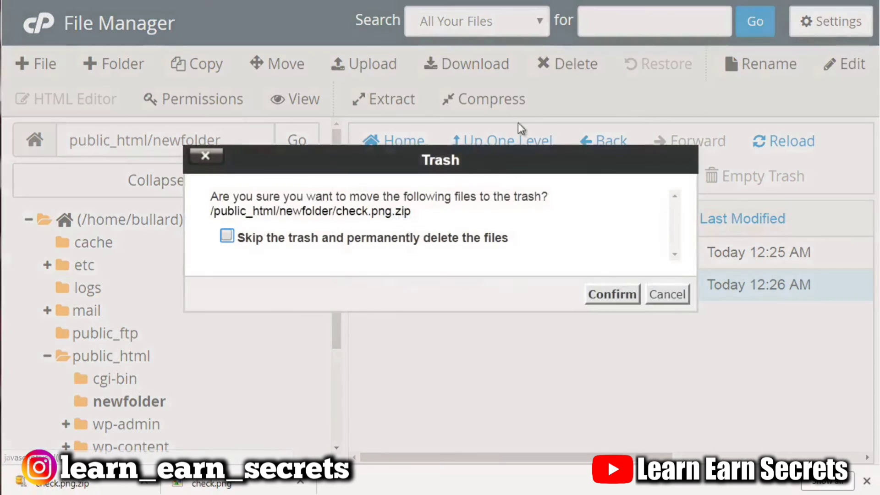
left_click(474, 238)
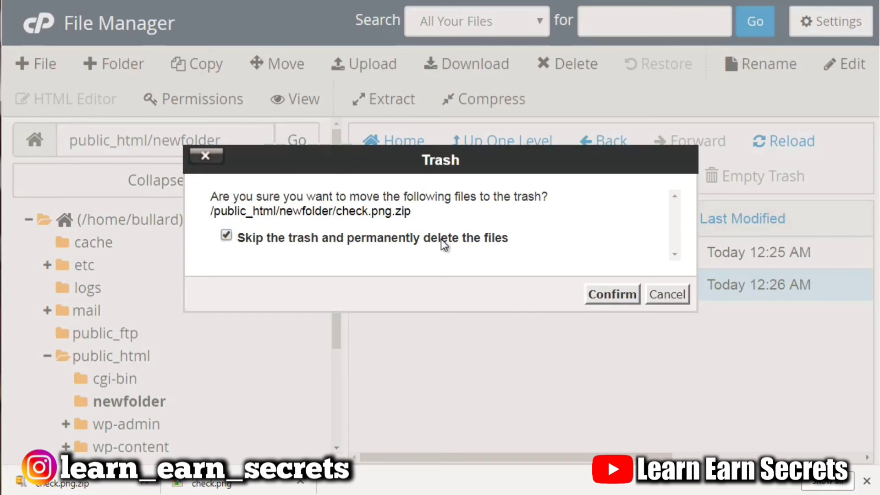
left_click(503, 240)
left_click(613, 295)
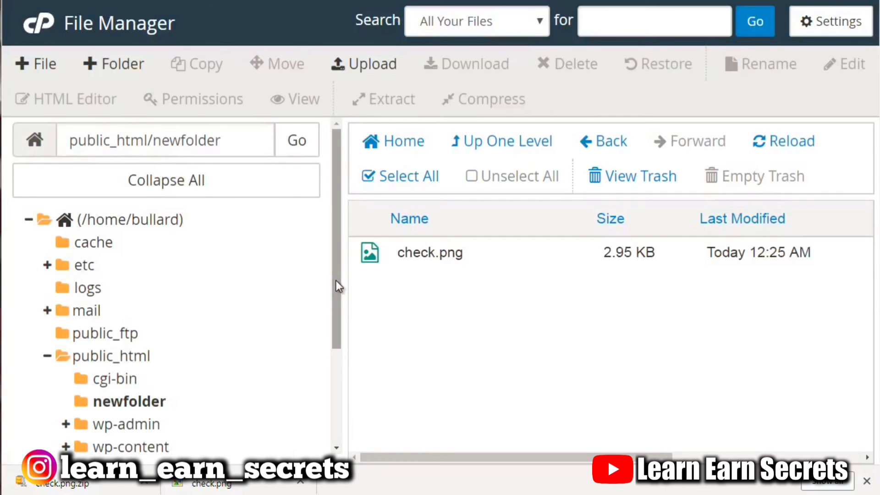
Open the Rename and Edit dialogs for check.png and cancel each without changes.
left_click_drag(336, 279, 336, 339)
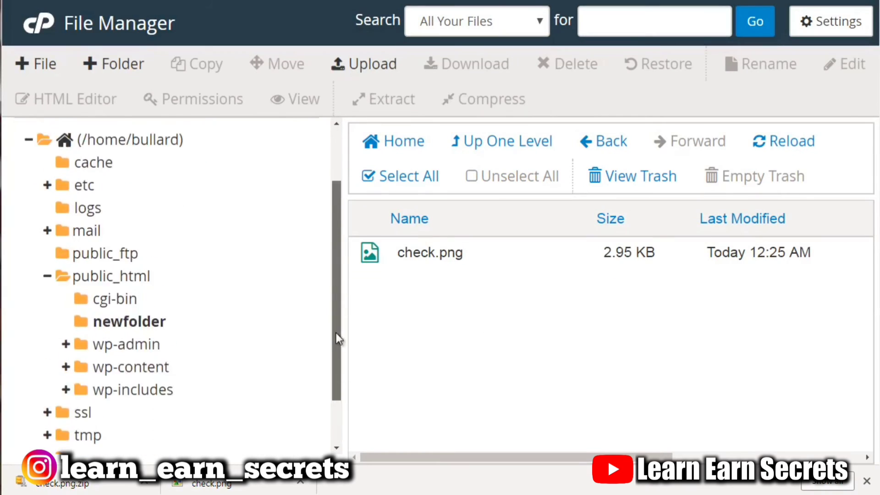
left_click(516, 256)
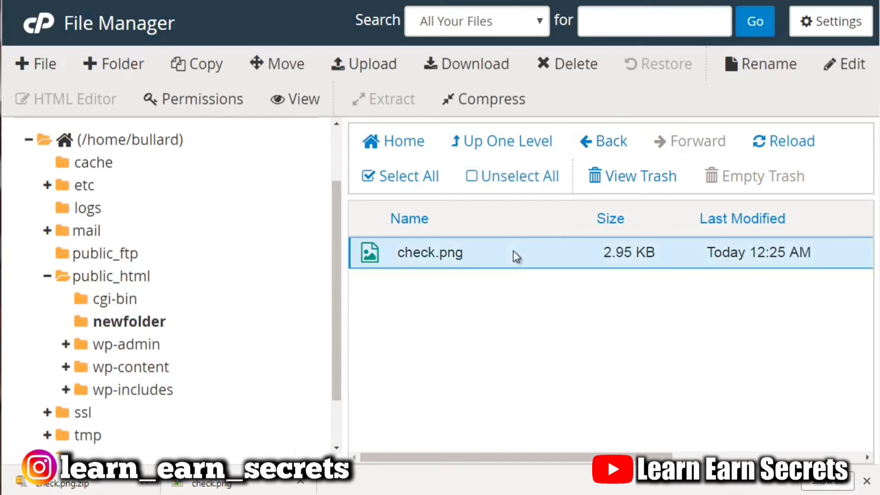
left_click(779, 63)
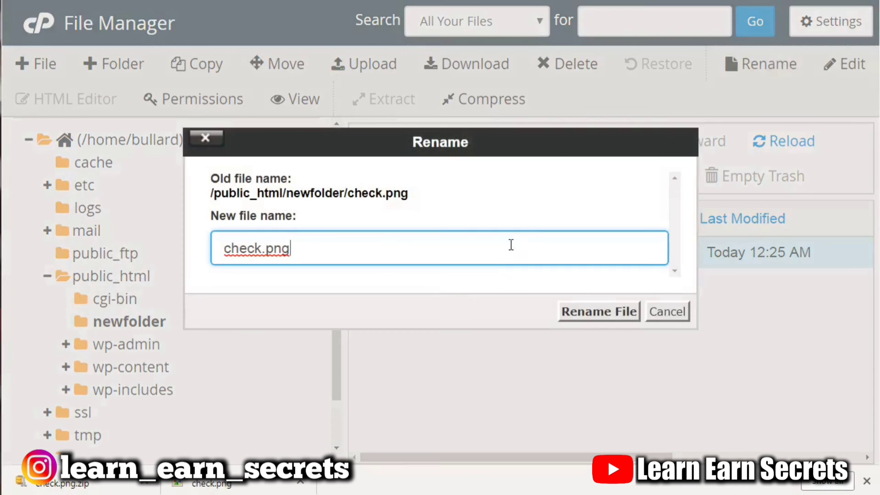
left_click(660, 315)
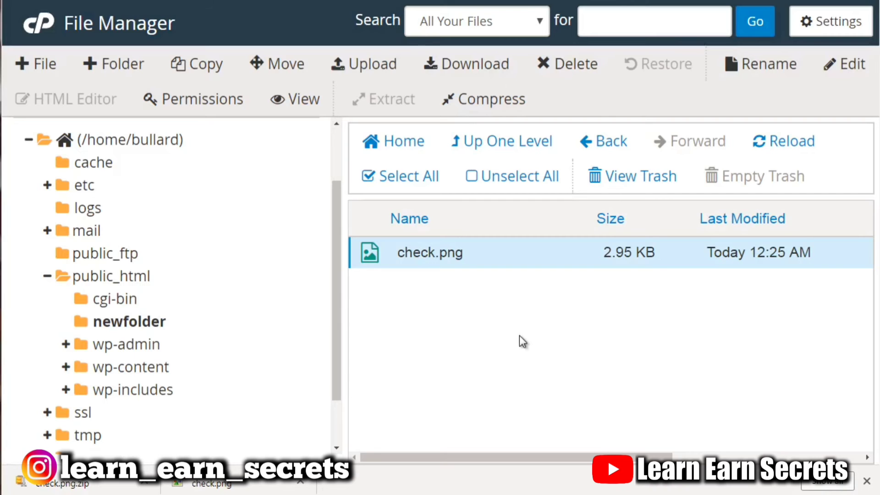
left_click(845, 64)
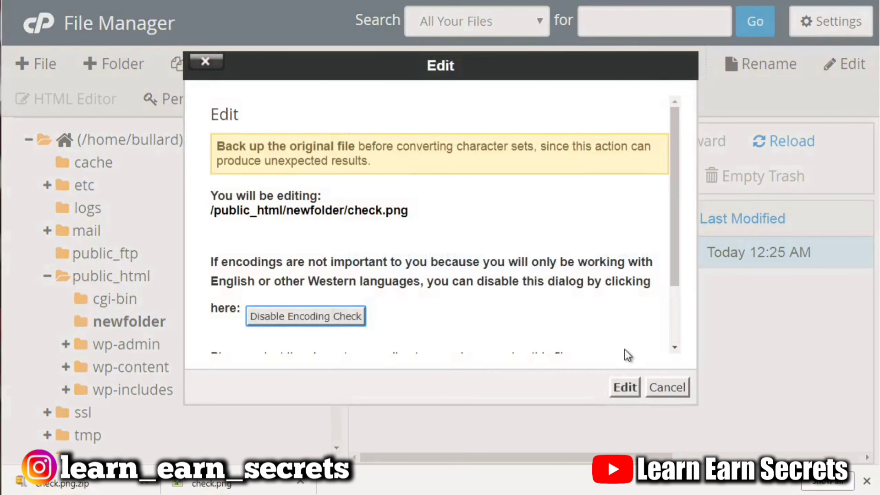
left_click(665, 388)
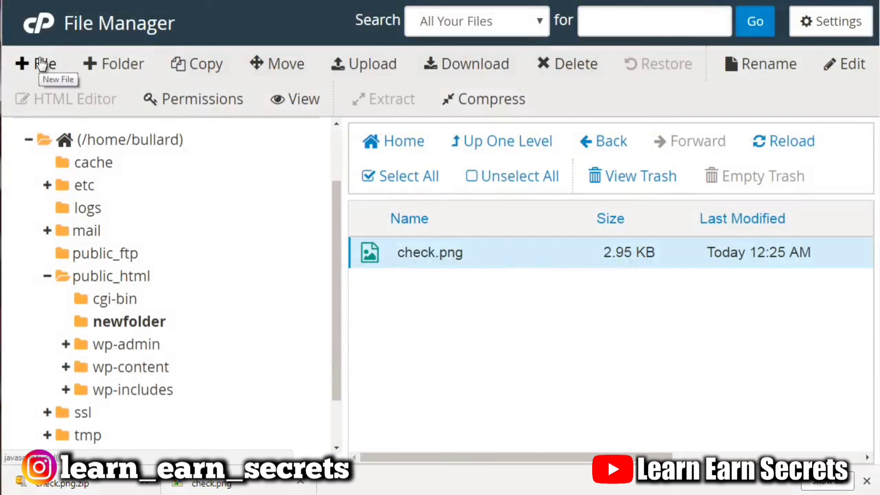
Create a new empty file named file.txt in newfolder.
left_click(42, 63)
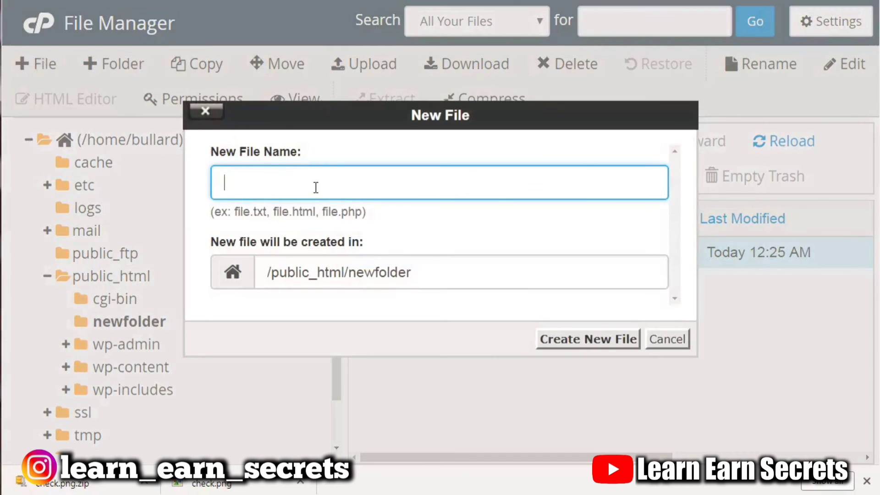
type("file.txt")
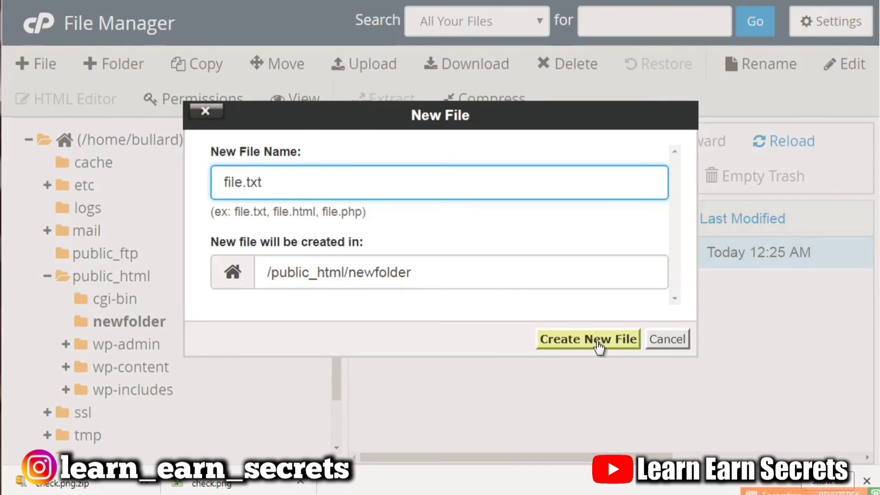
left_click(597, 343)
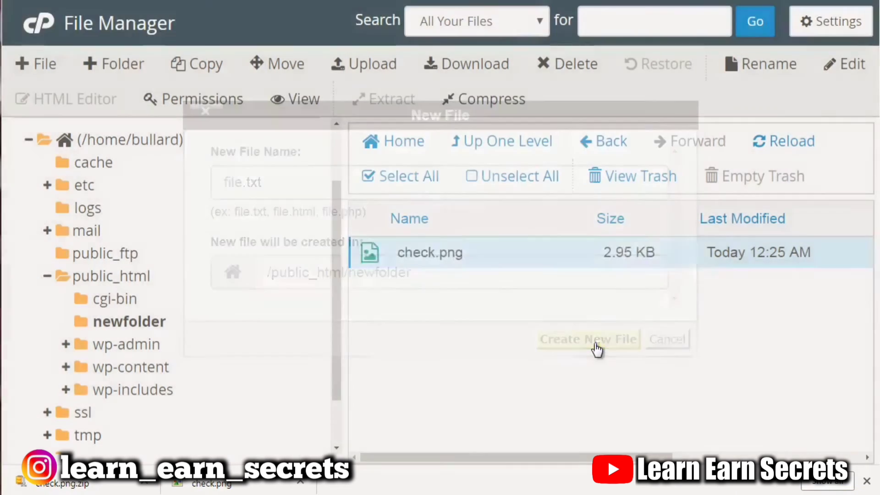
Open file.txt in the code editor.
left_click(510, 284)
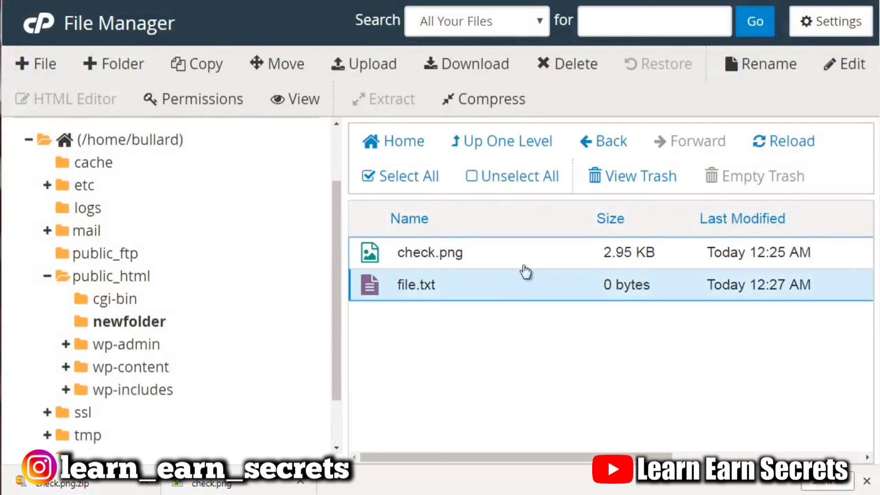
left_click(858, 70)
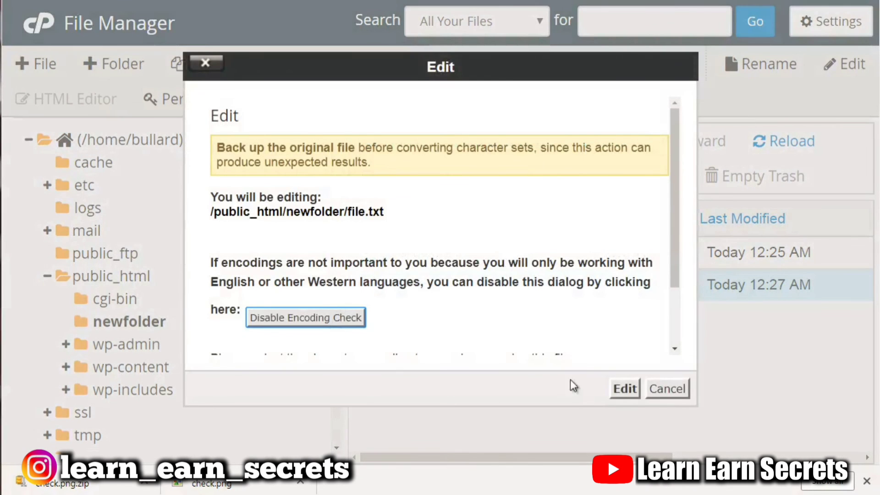
left_click(623, 388)
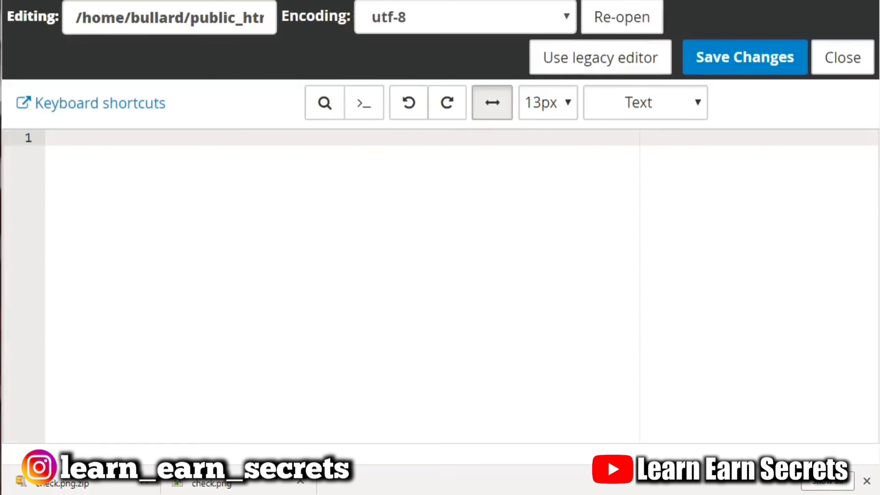
Close the code editor and create a new empty file named file.html in newfolder.
key("ctrl+w")
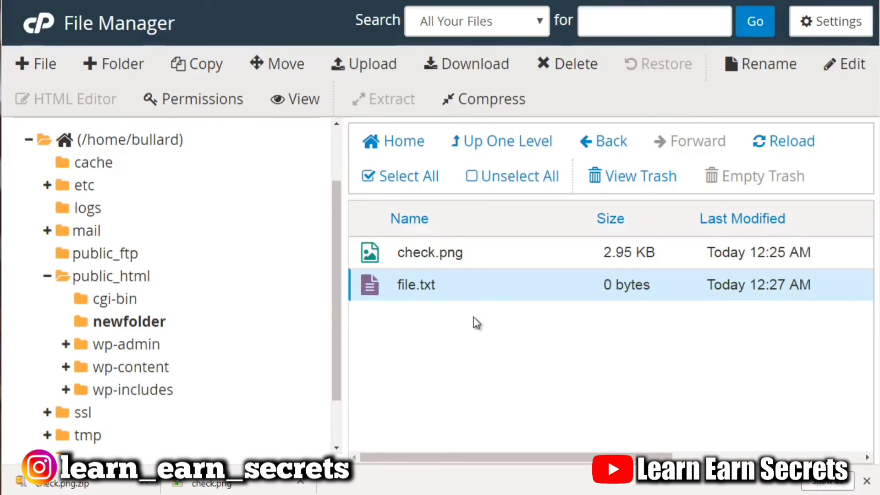
left_click(47, 66)
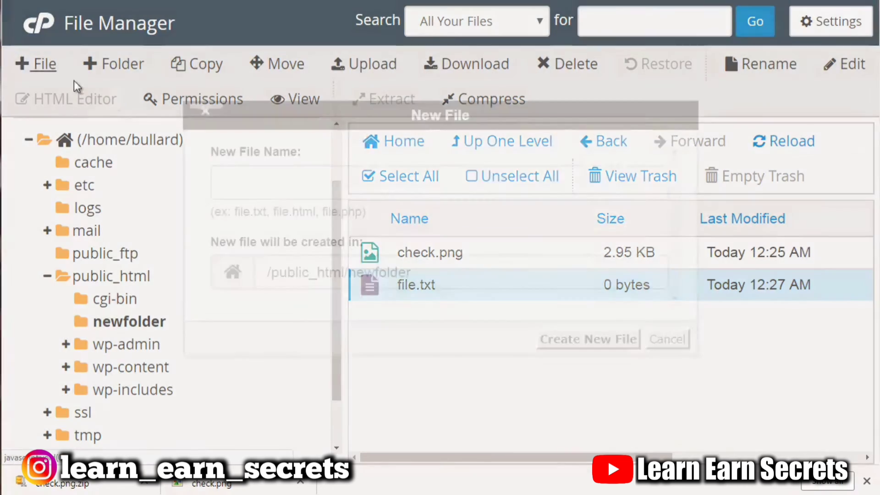
type("file.")
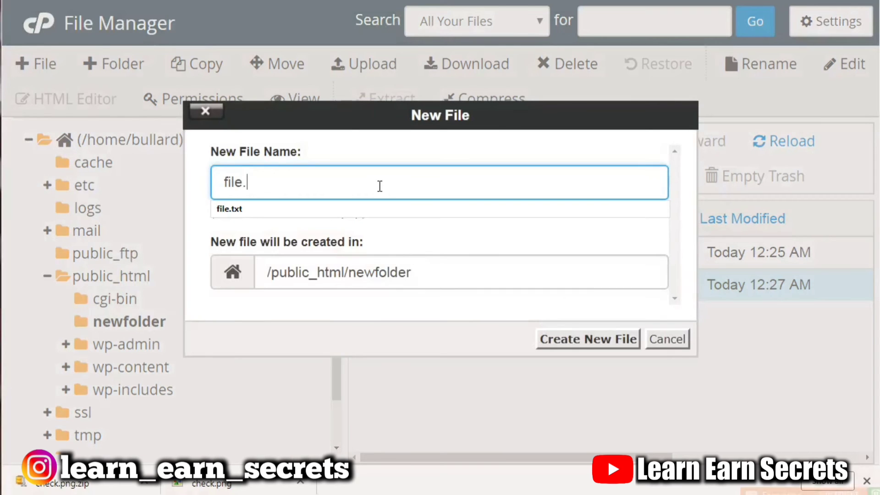
type("ht")
key("BackSpace")
type("html")
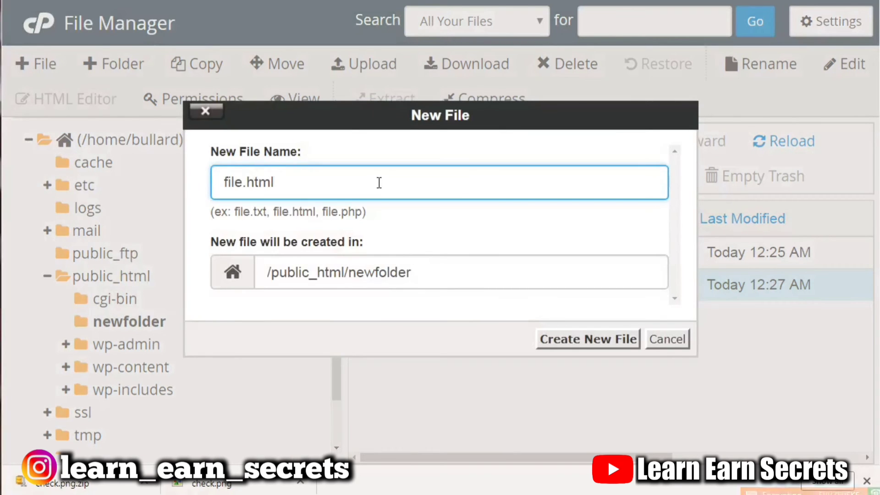
left_click(595, 342)
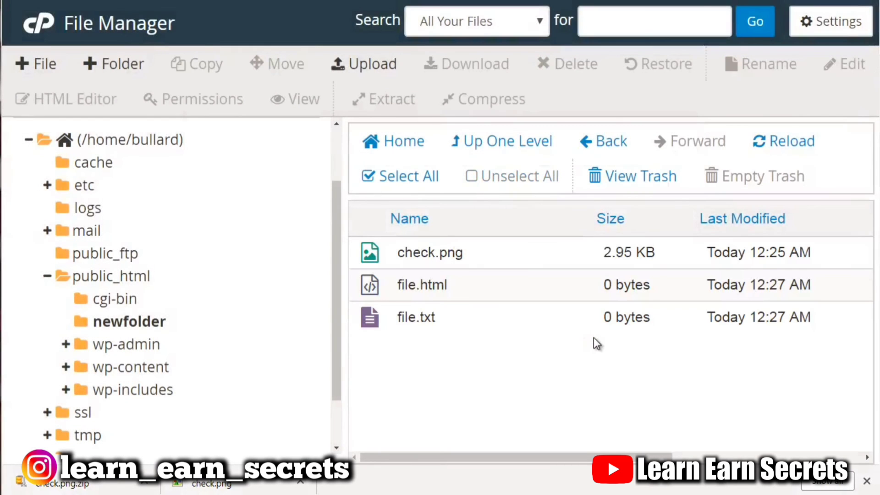
Open file.html in the HTML Editor, then open its Change Permissions dialog and cancel without changes.
left_click(573, 295)
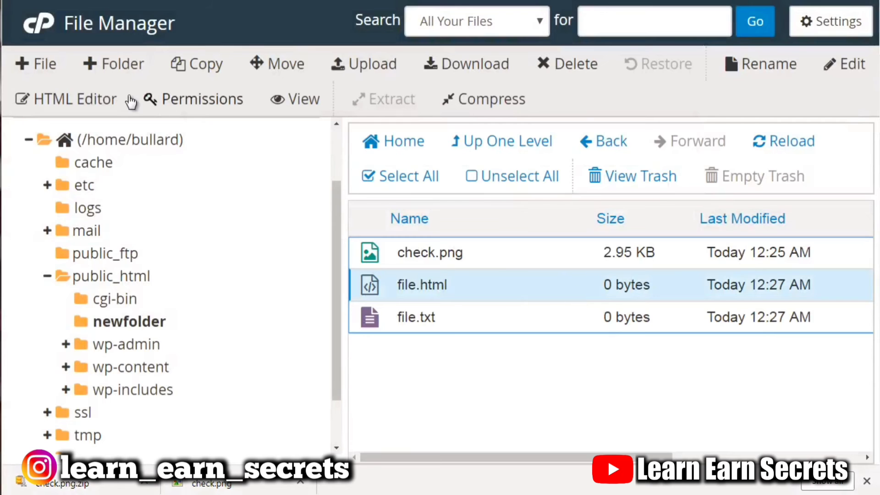
left_click(106, 100)
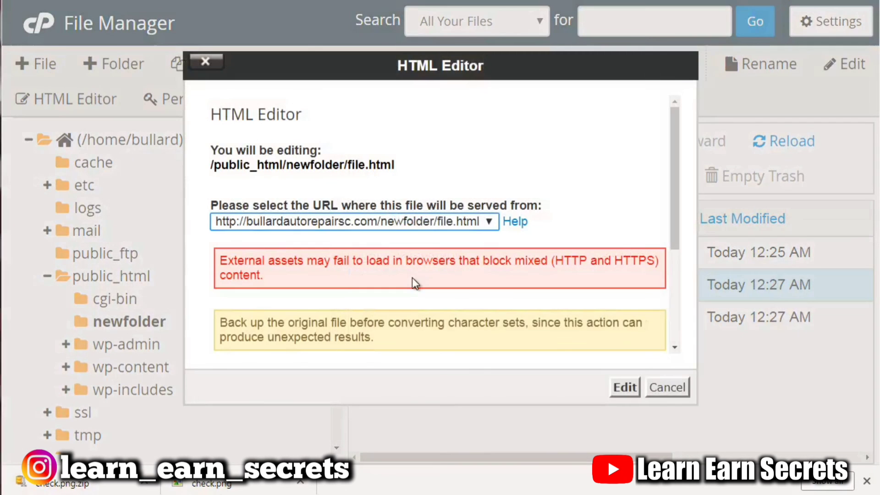
left_click(628, 388)
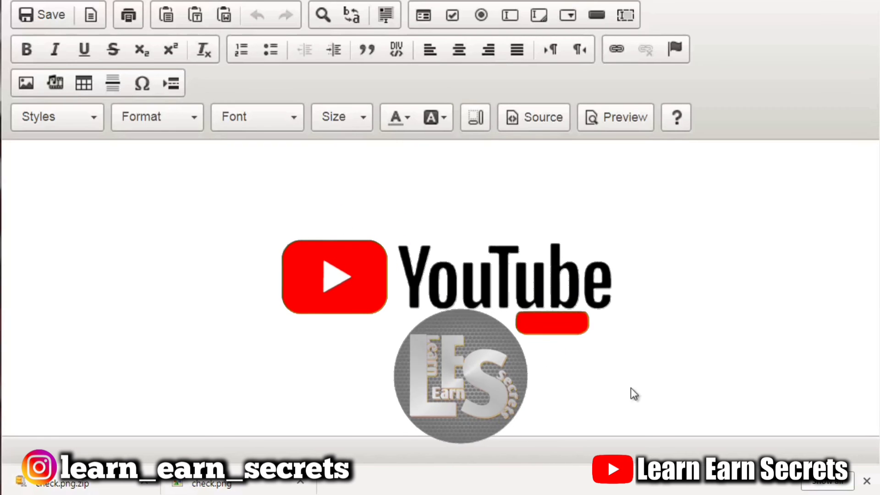
left_click(327, 236)
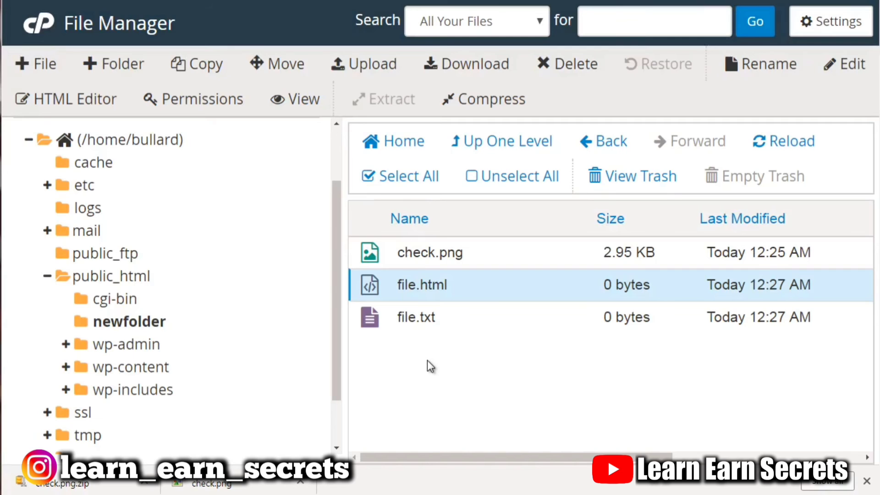
left_click(231, 102)
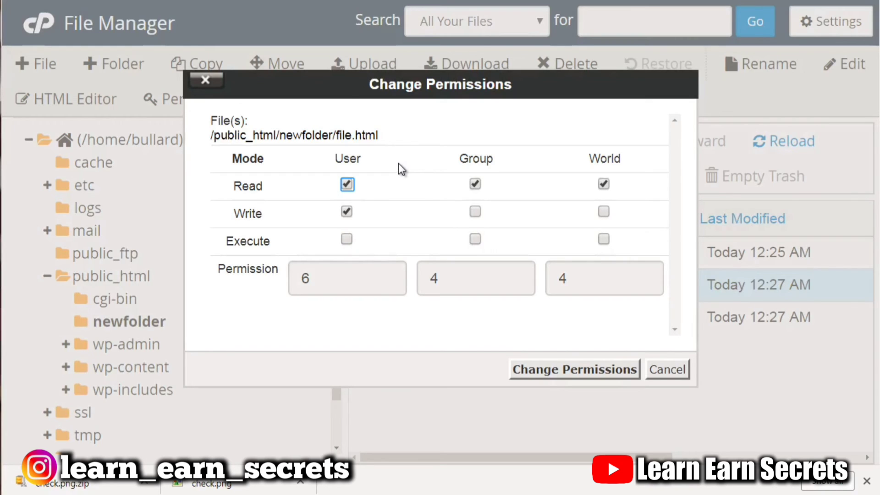
left_click(664, 372)
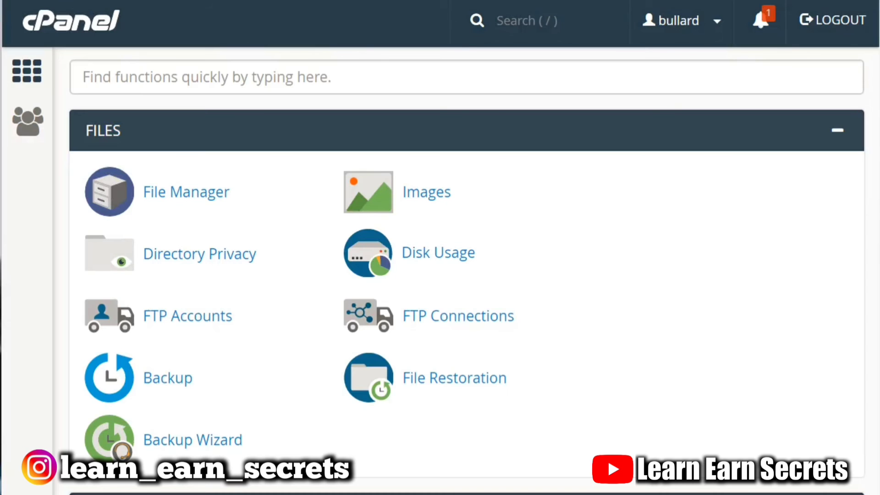
Scroll through the cPanel Email section and open the Apache SpamAssassin page.
scroll(467, 270, "down", 15)
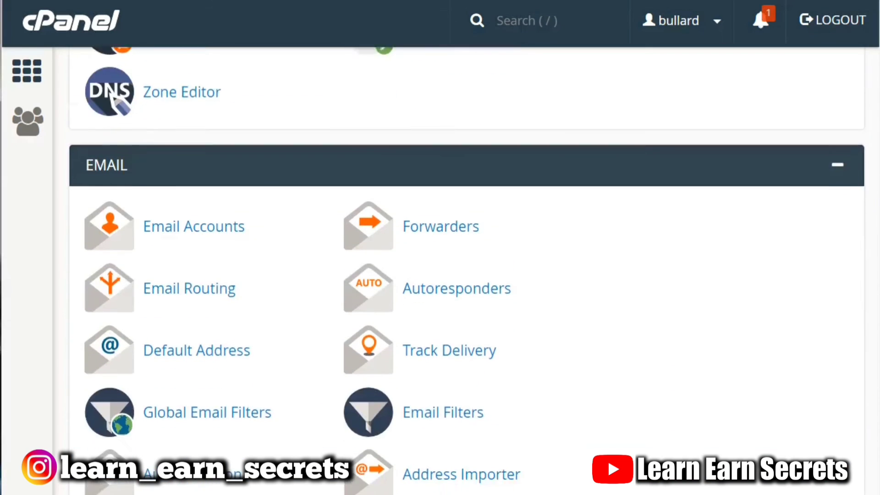
scroll(466, 271, "down", 1)
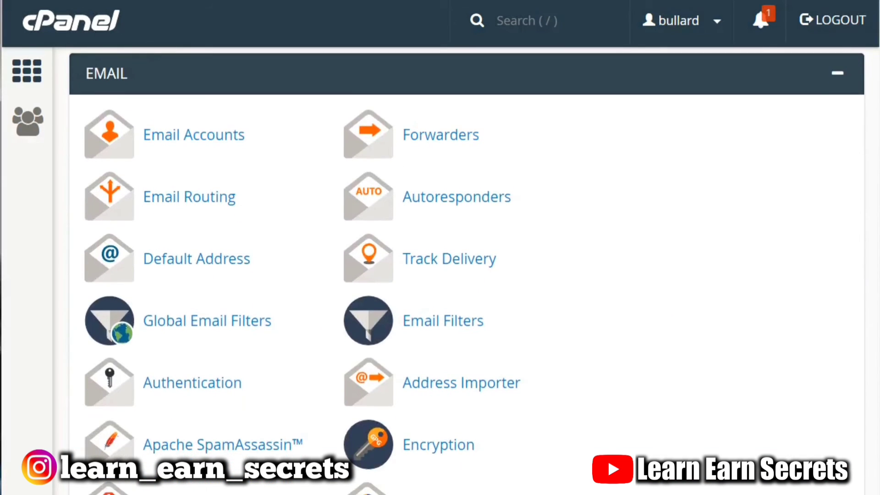
scroll(526, 238, "down", 6)
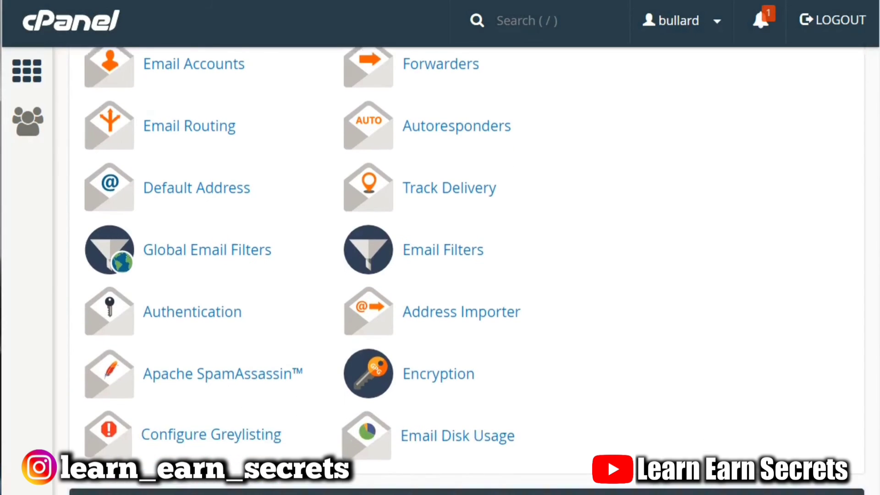
scroll(526, 239, "up", 3)
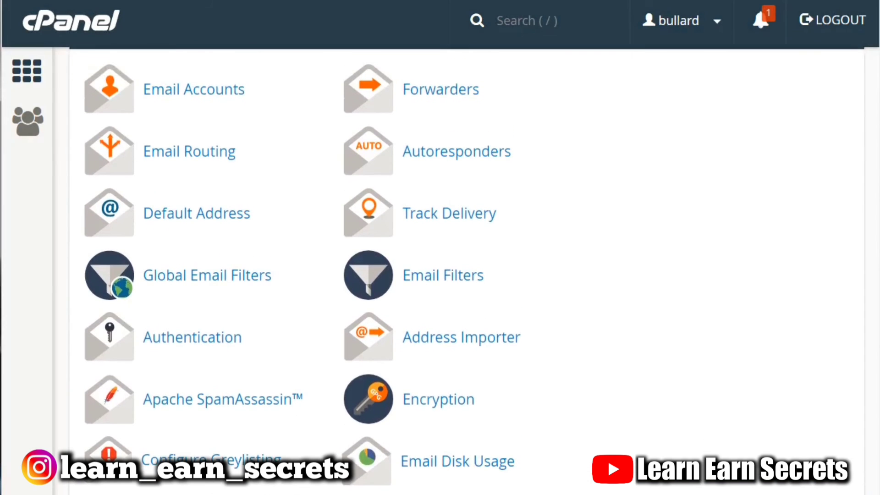
right_click(239, 404)
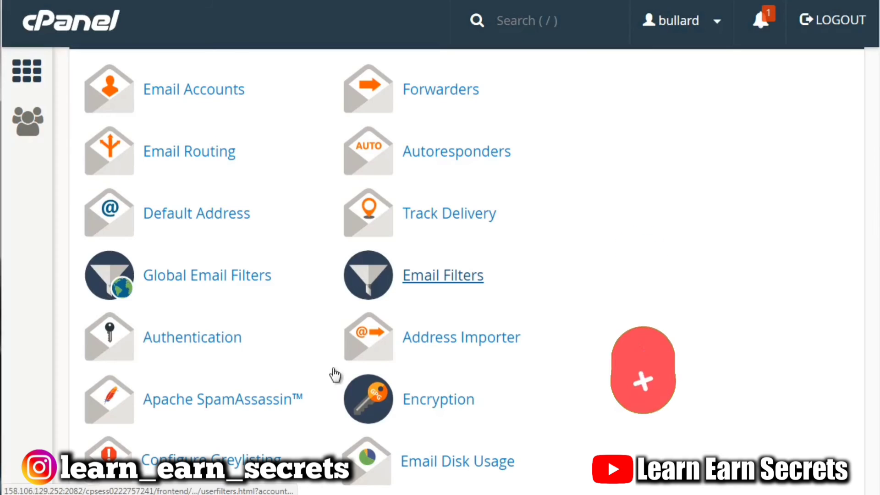
key("alt+Left")
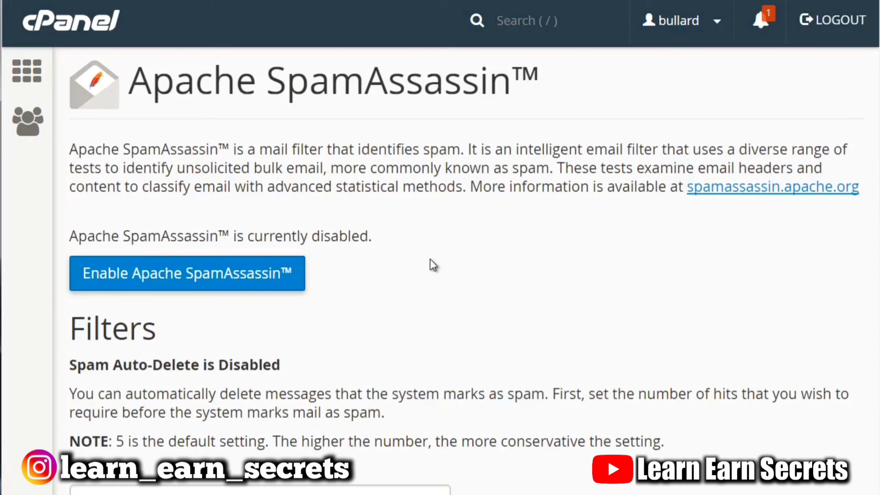
Examine the spam auto-delete Score options, then open the Configure Apache SpamAssassin settings.
scroll(440, 275, "down", 2)
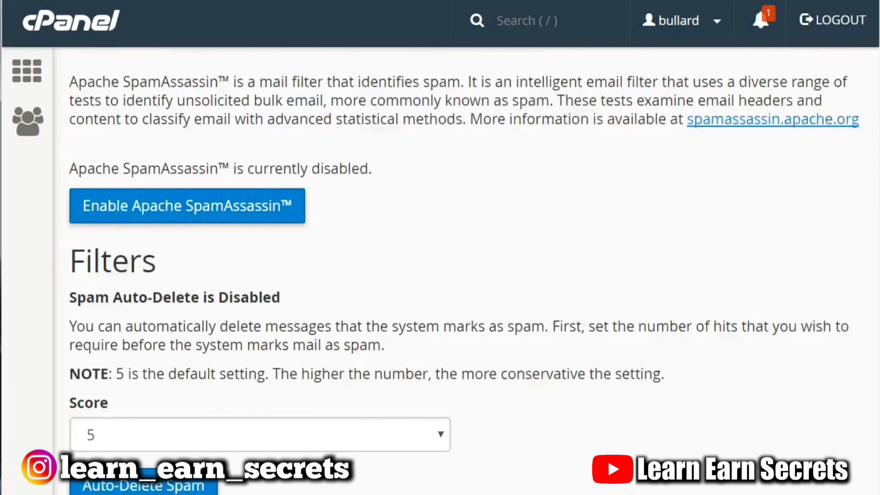
scroll(440, 274, "down", 5)
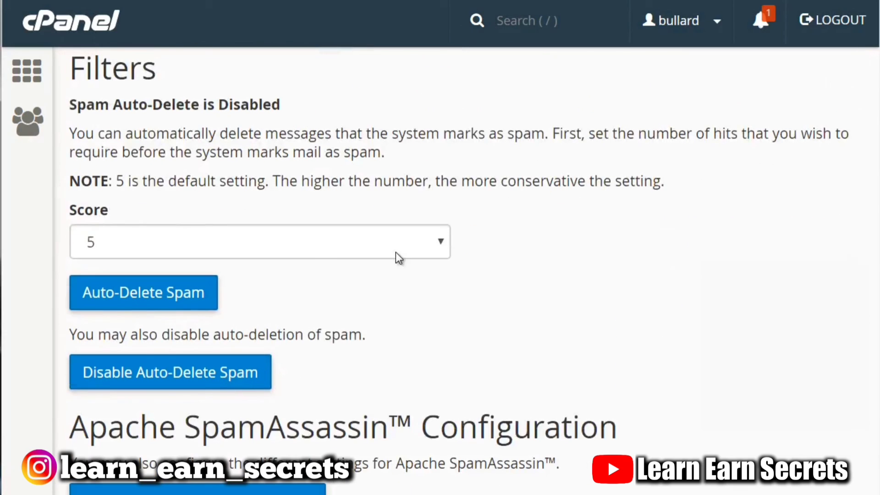
left_click(323, 241)
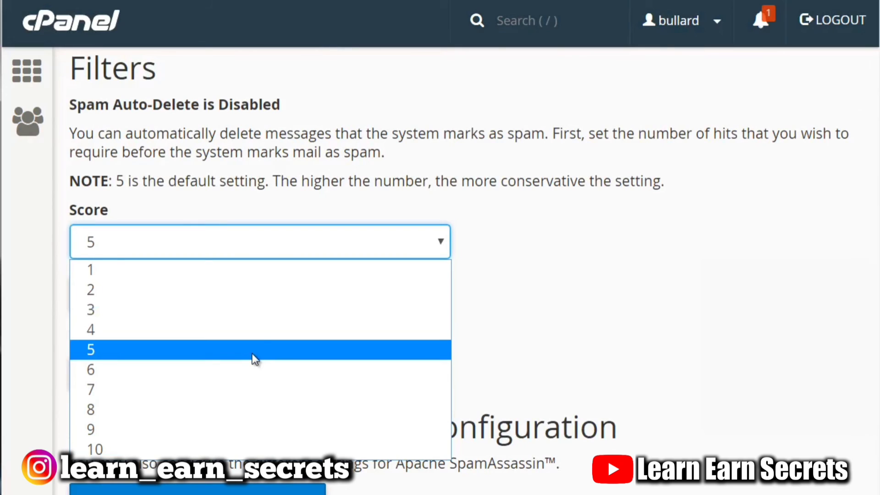
left_click(502, 163)
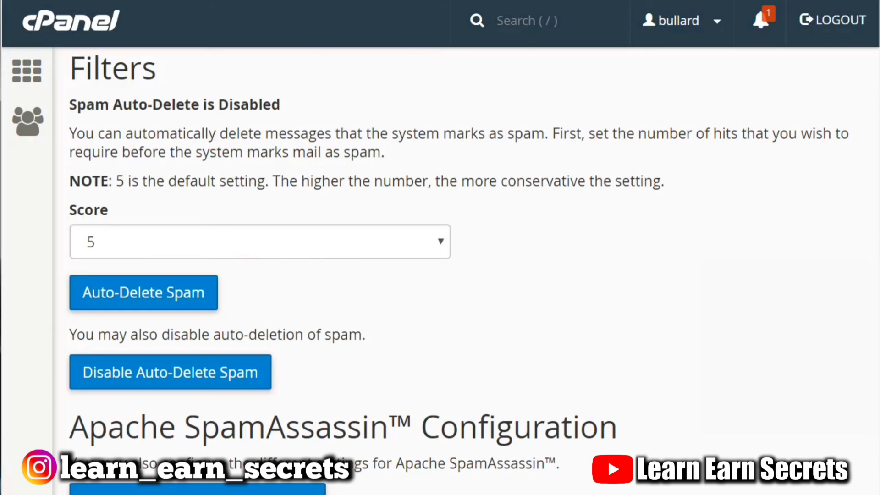
scroll(167, 389, "down", 2)
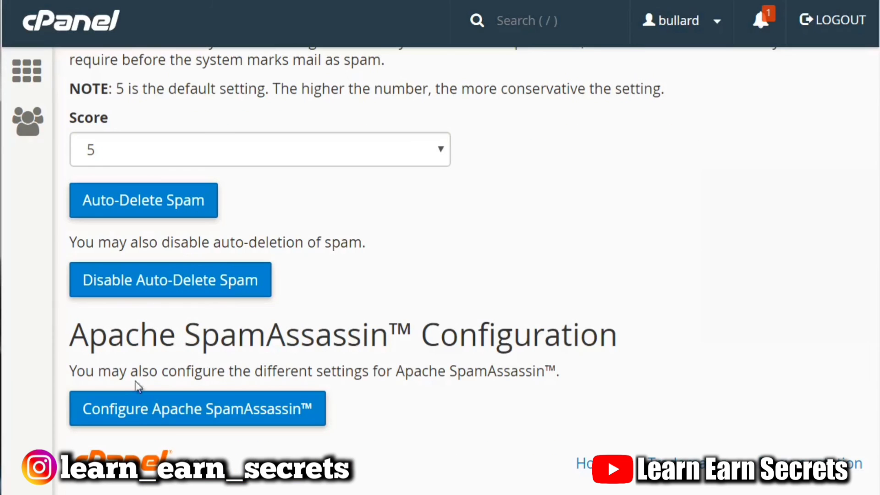
left_click(197, 414)
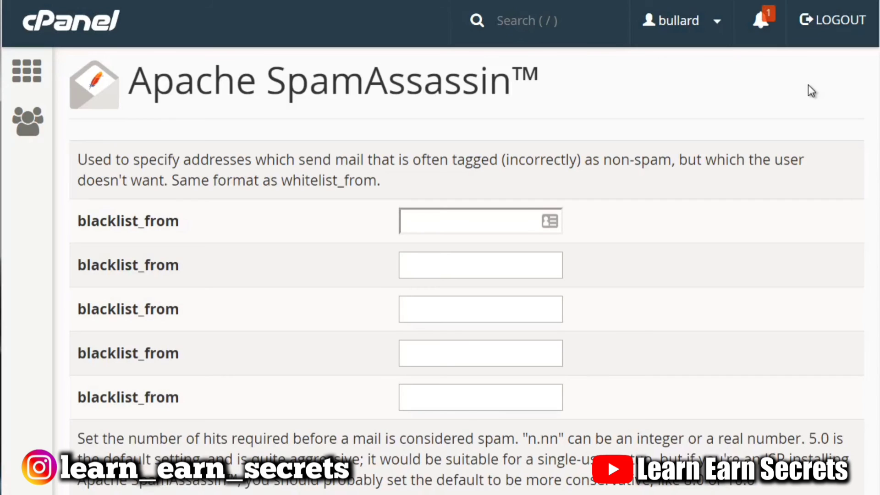
Browse the blacklist_from, score and whitelist_from configuration fields without saving anything.
left_click(488, 220)
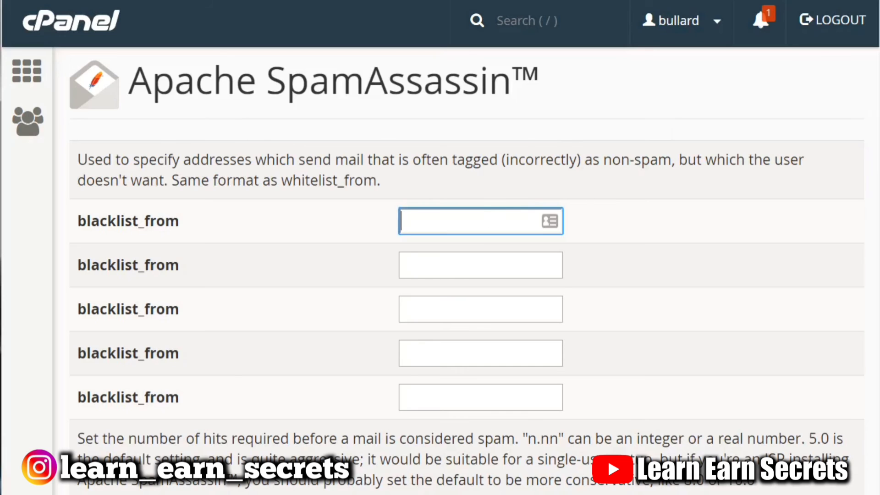
scroll(439, 271, "down", 20)
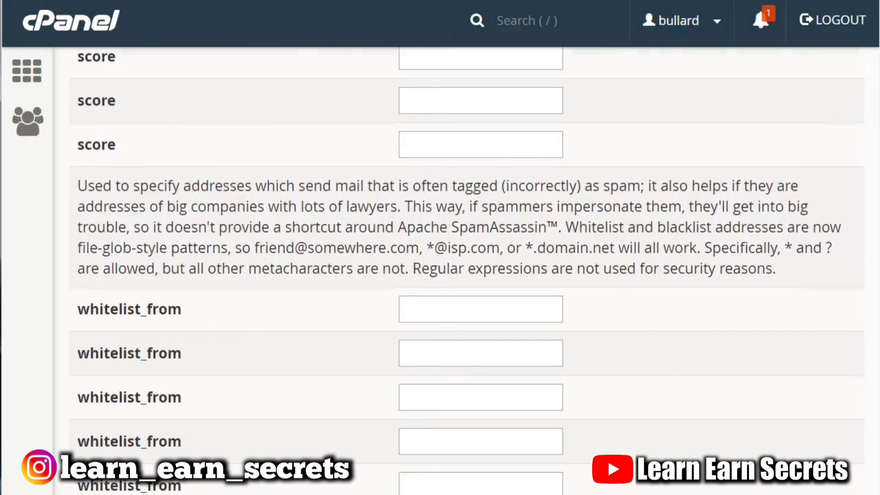
scroll(440, 270, "down", 2)
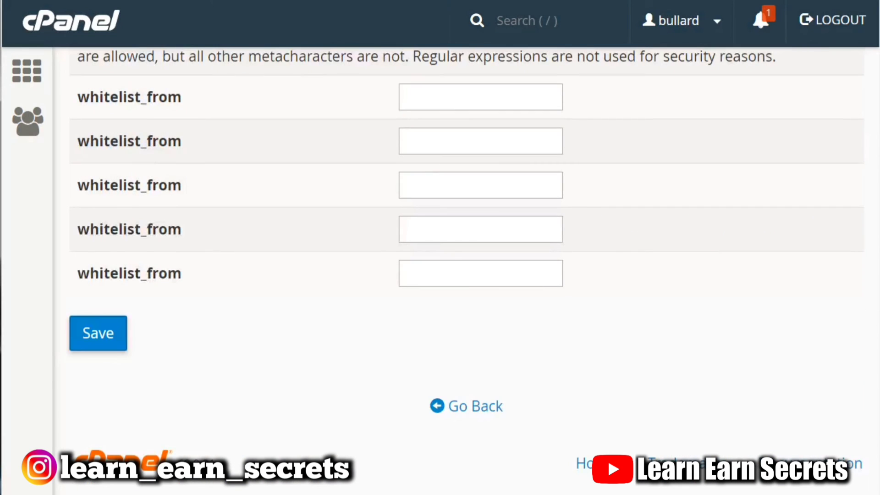
left_click(481, 87)
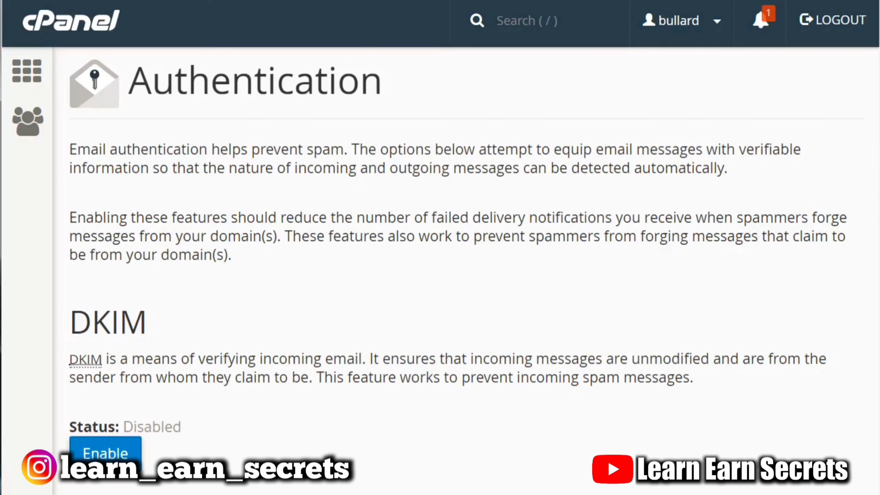
Review the DKIM and SPF sections on the email Authentication page.
scroll(465, 260, "down", 5)
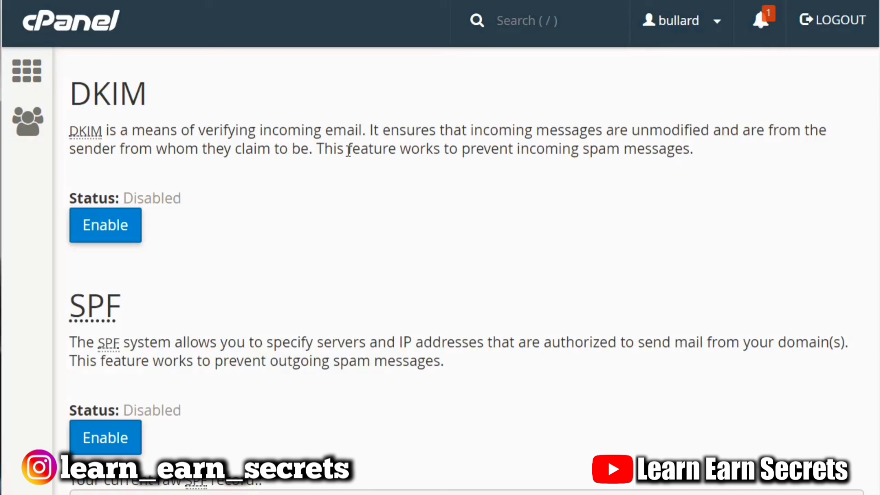
left_click(127, 234)
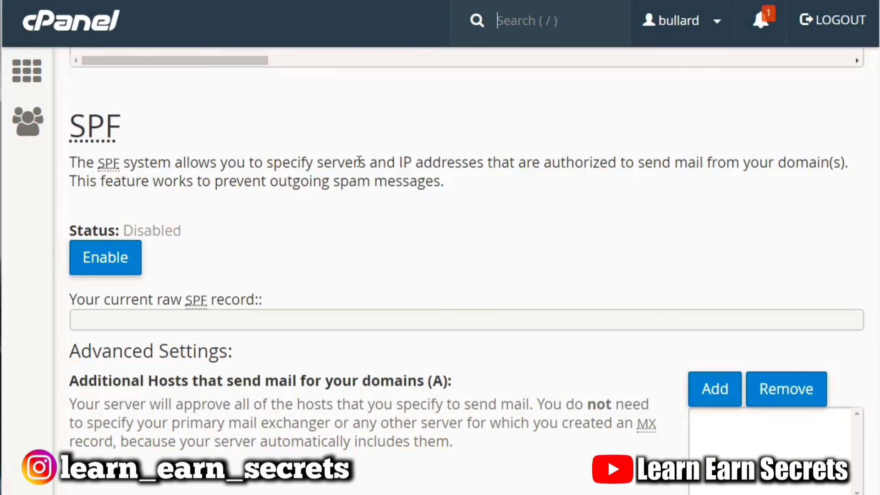
left_click(124, 268)
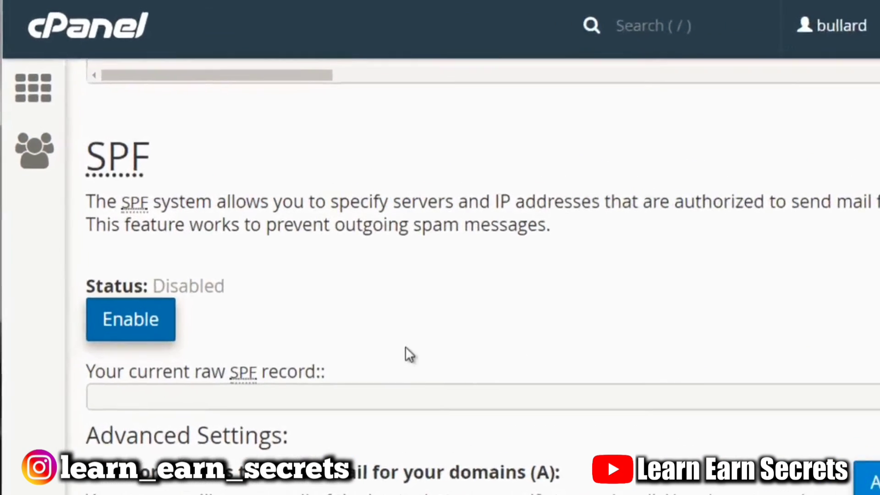
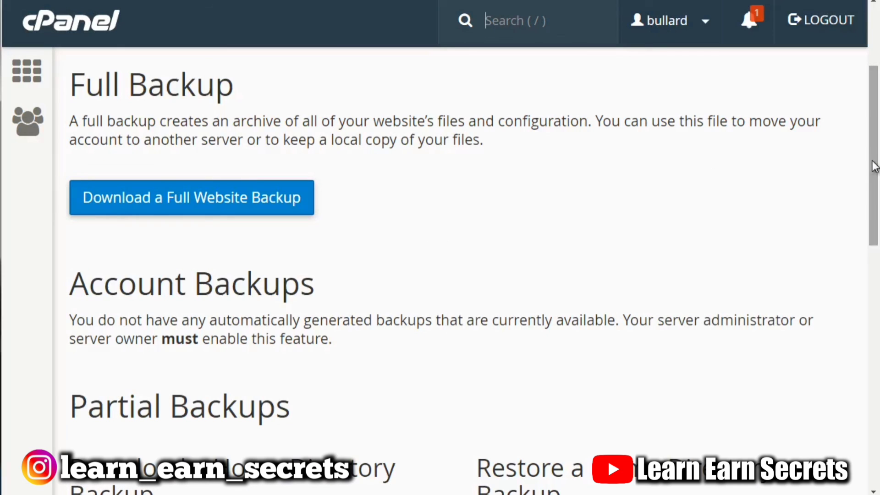
Scroll through the Backup page's Full Backup, Account Backups and Partial Backups sections.
left_click_drag(873, 166, 873, 238)
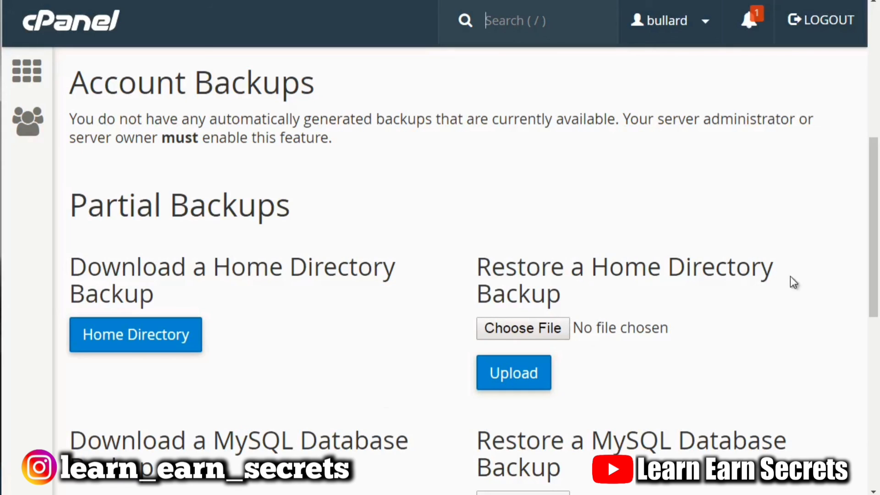
scroll(864, 252, "down", 1)
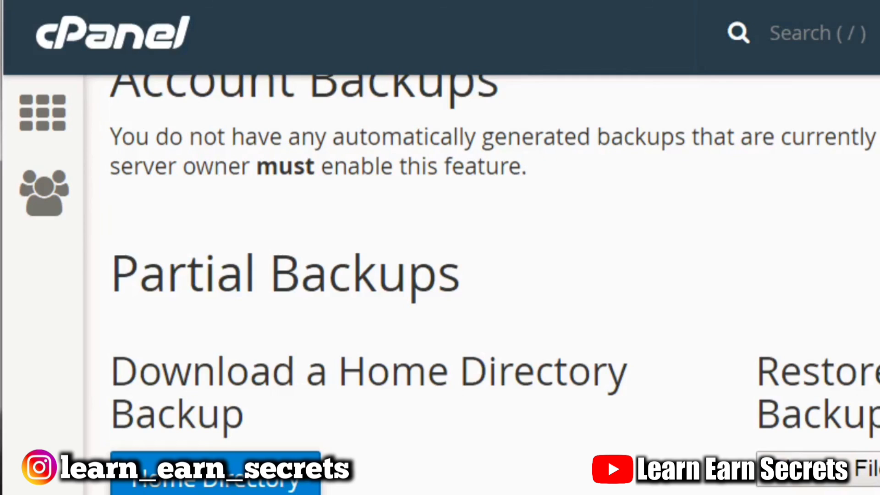
scroll(440, 275, "down", 5)
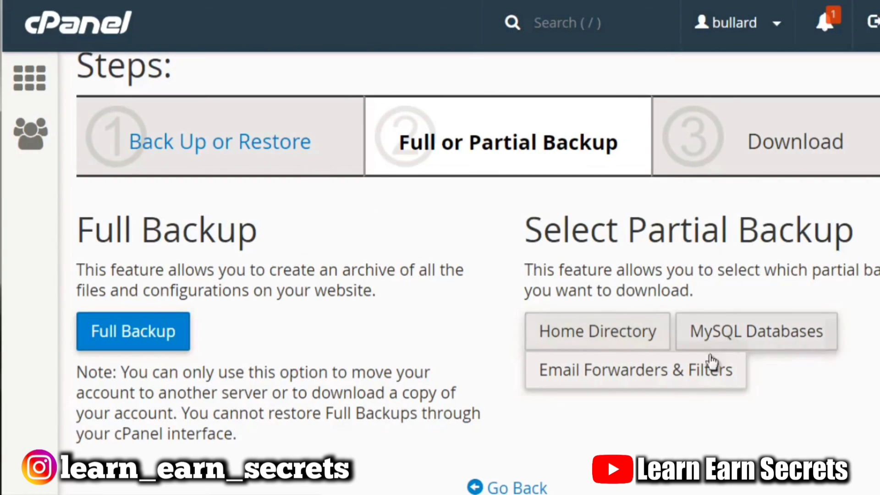
Choose the Full Backup option in the Backup Wizard's Full or Partial Backup step.
left_click(159, 332)
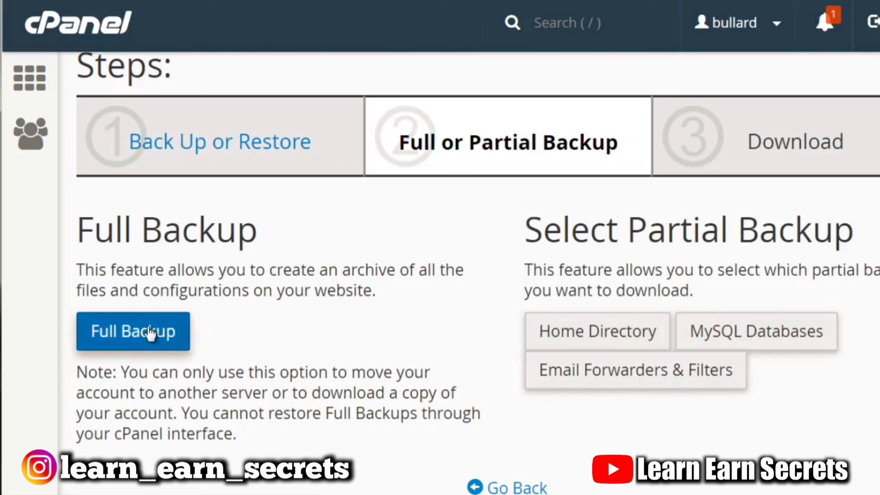
scroll(677, 324, "down", 5)
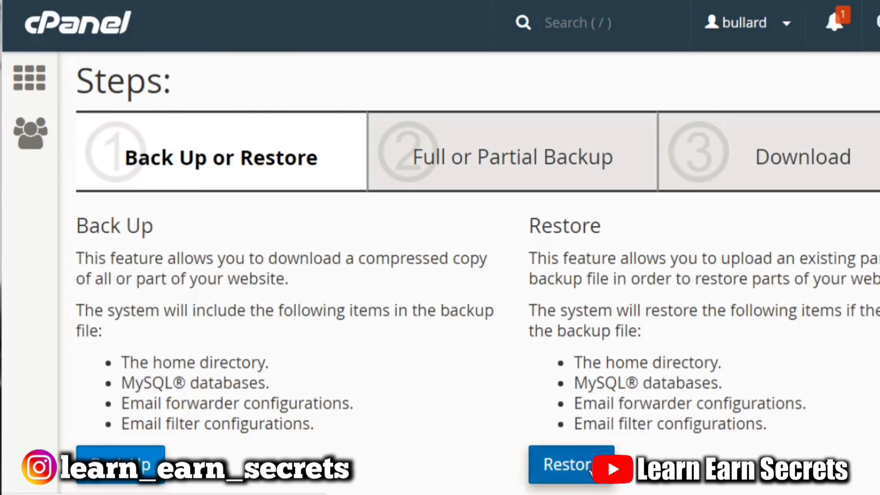
Choose Restore in the Backup Wizard and review the Restore a Home Directory Backup step.
left_click(569, 464)
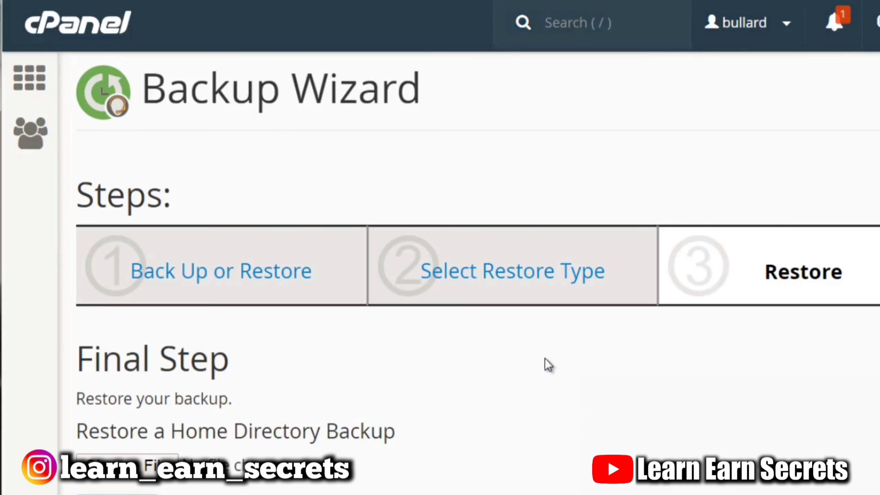
scroll(428, 304, "down", 2)
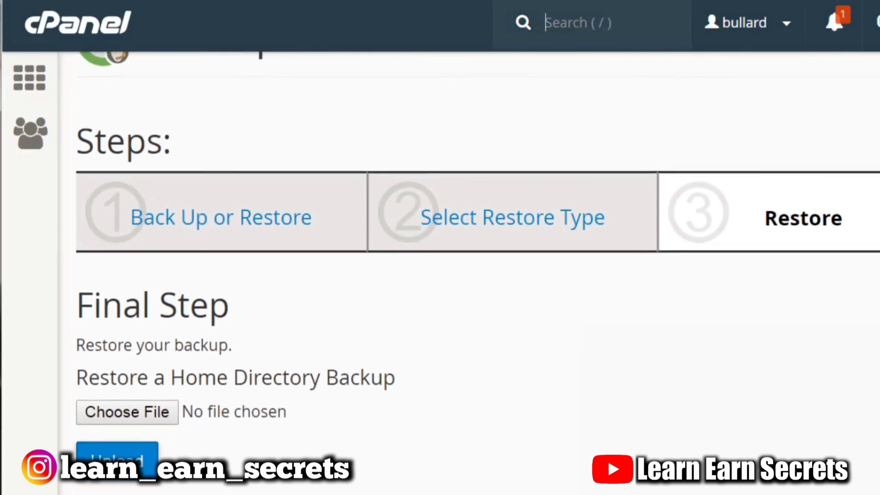